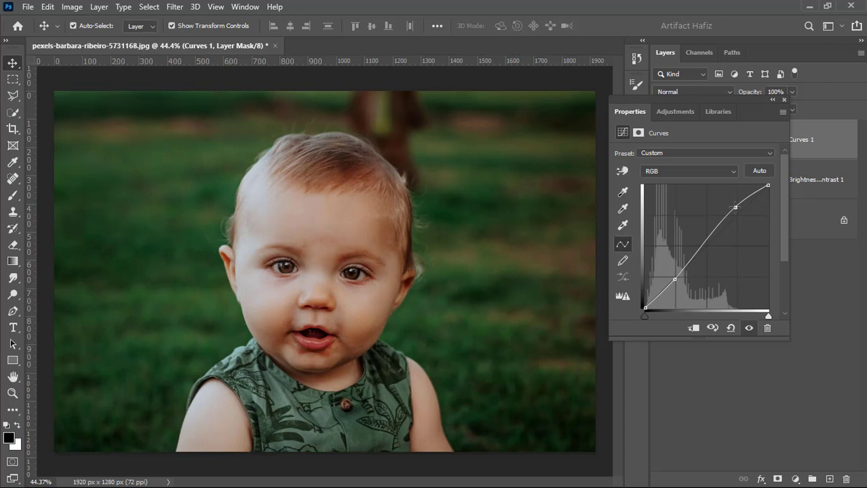
# - Close the curve settings and set the Curves 1 adjustment layer's blend mode to Luminosity
pyautogui.click(784, 101)
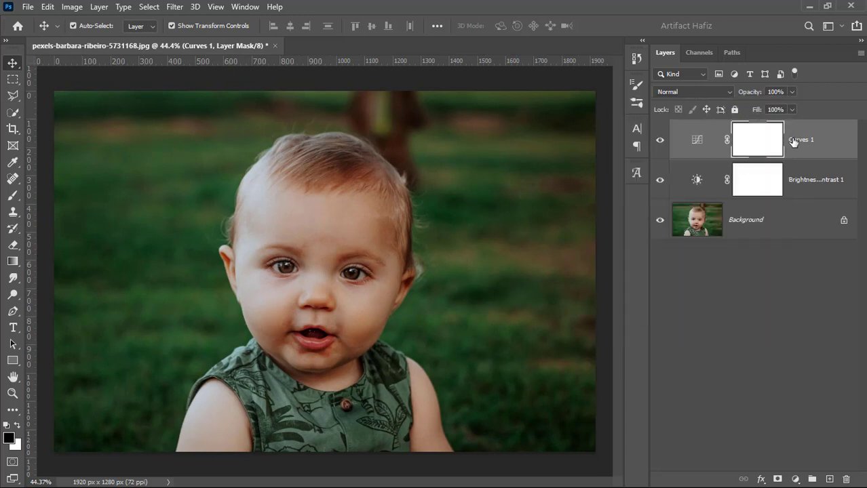
pyautogui.click(700, 92)
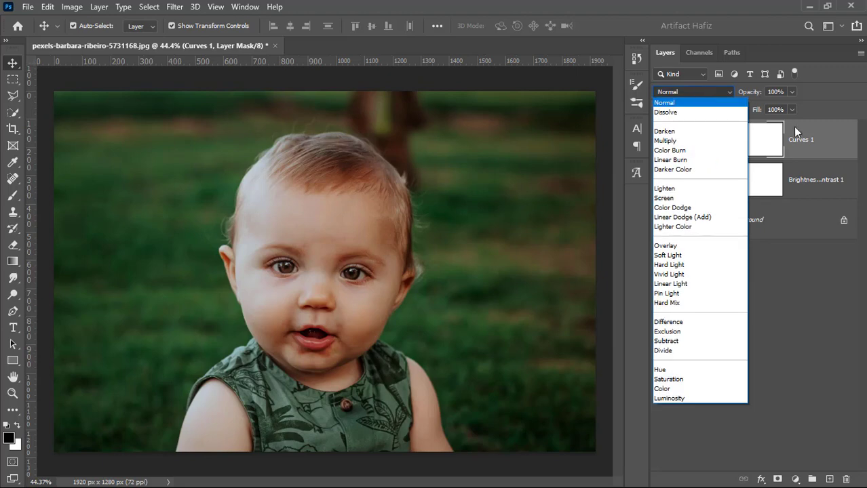
pyautogui.click(669, 398)
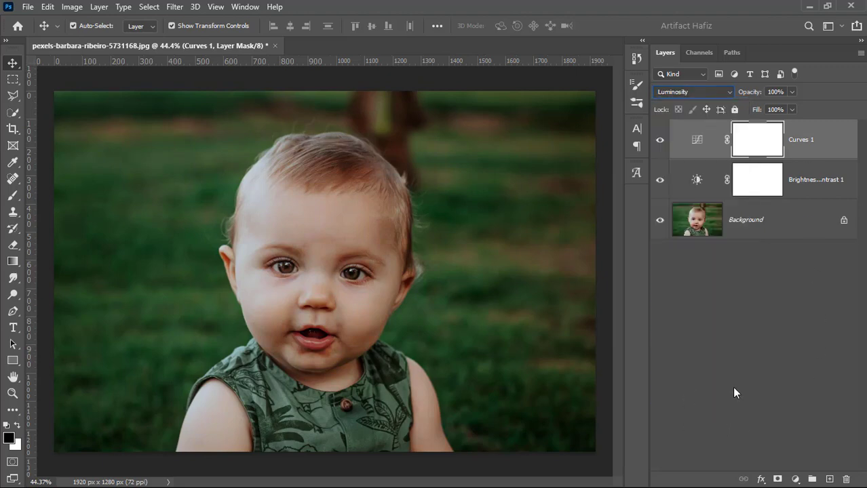
# - Add a Brightness/Contrast adjustment layer above Curves 1 with brightness 110, and compare the photo with and without it
pyautogui.click(794, 480)
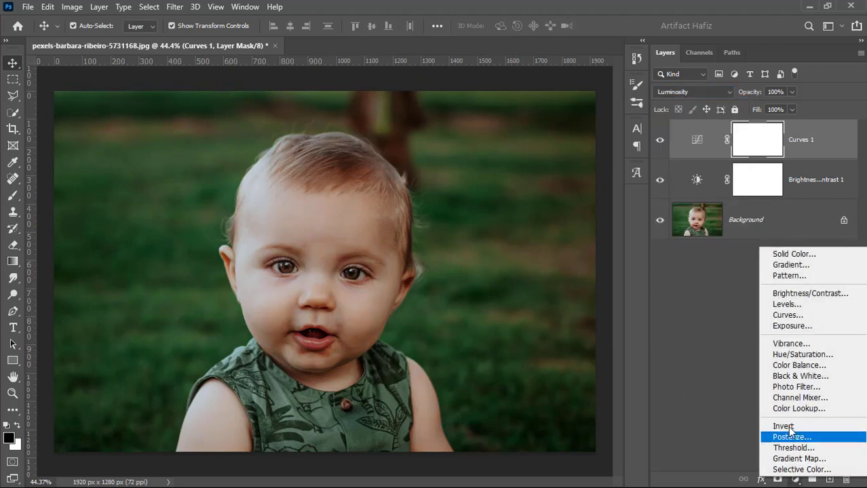
pyautogui.click(791, 293)
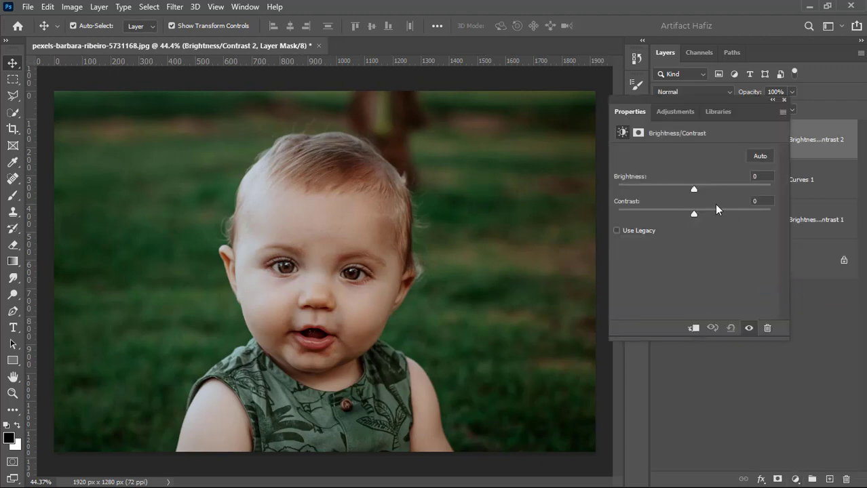
pyautogui.moveTo(692, 187); pyautogui.dragTo(748, 184)
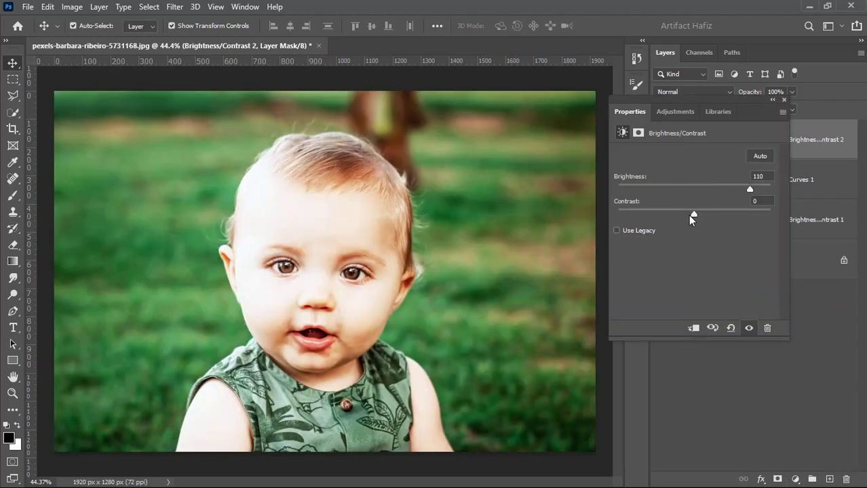
pyautogui.moveTo(690, 216); pyautogui.dragTo(650, 215)
pyautogui.moveTo(592, 218); pyautogui.dragTo(692, 218)
pyautogui.moveTo(691, 217); pyautogui.dragTo(692, 217)
pyautogui.click(784, 102)
pyautogui.click(659, 140)
pyautogui.click(660, 140)
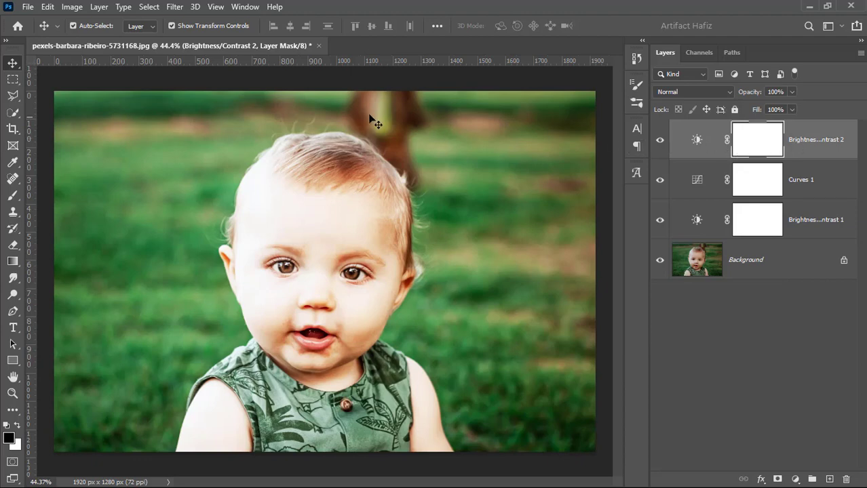
# - Invert the layer mask of the new Brightness/Contrast adjustment to black
pyautogui.click(71, 6)
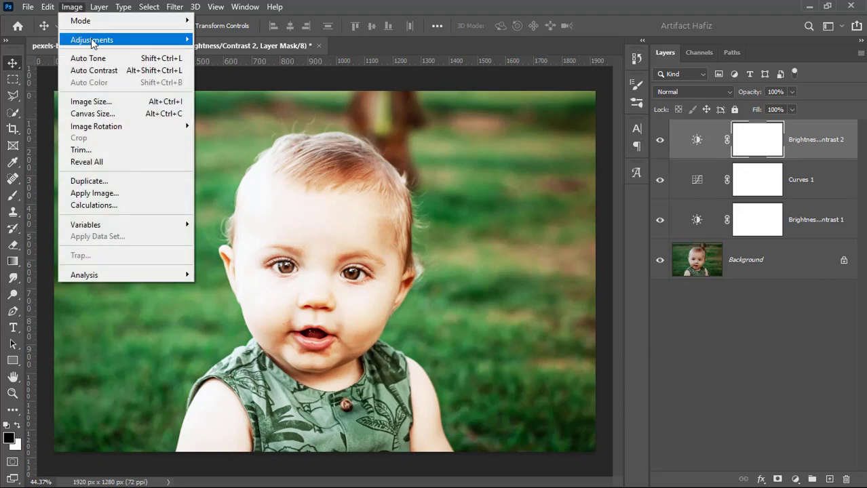
pyautogui.moveTo(137, 39)
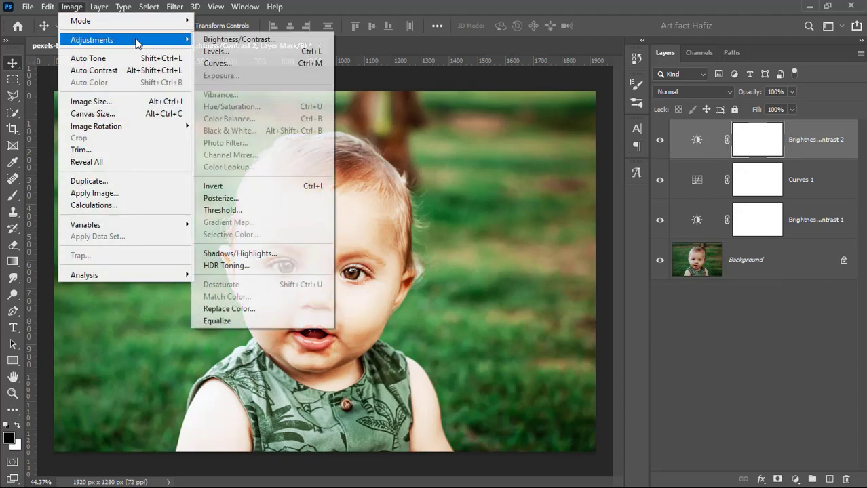
pyautogui.click(213, 186)
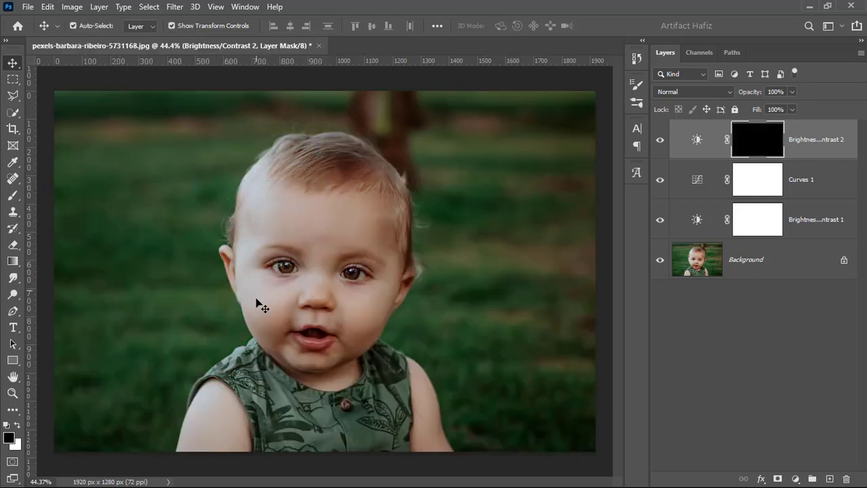
# - Prepare a Soft Round brush with white as the foreground color for painting on the mask
pyautogui.click(13, 196)
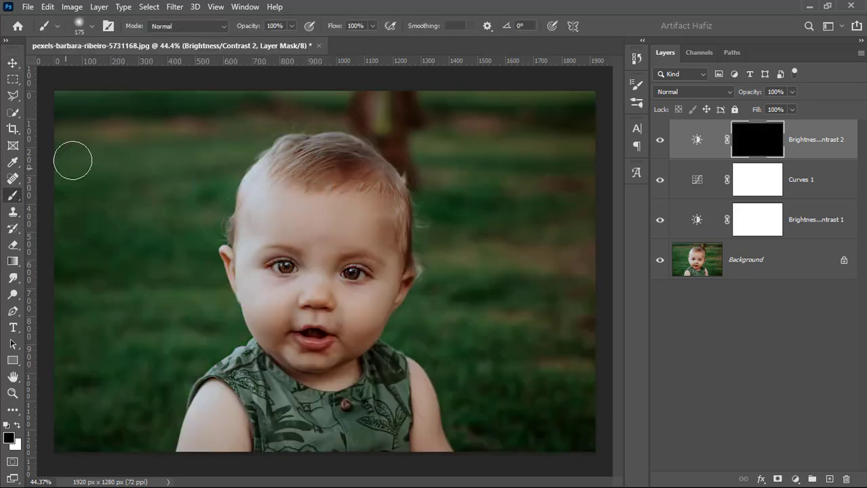
pyautogui.click(87, 32)
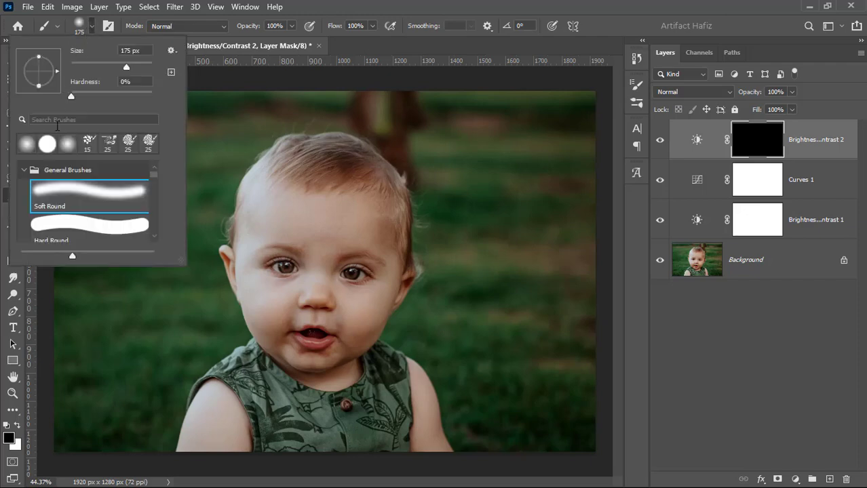
pyautogui.click(62, 194)
pyautogui.click(288, 25)
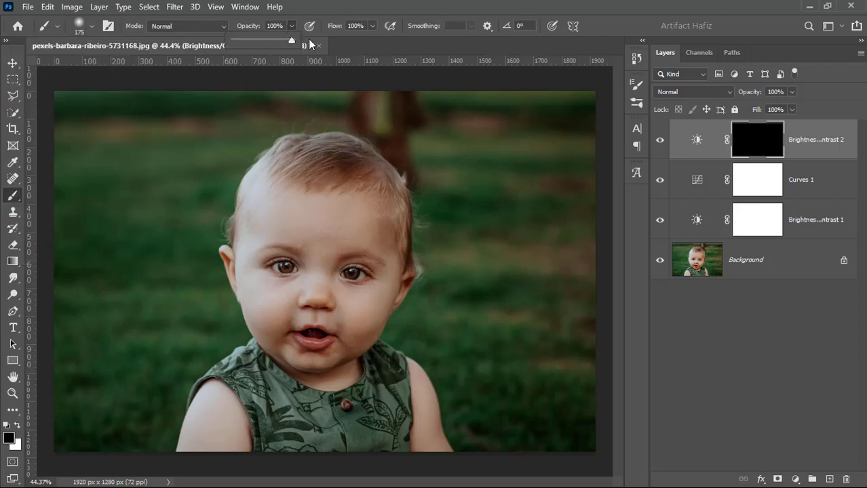
pyautogui.click(371, 27)
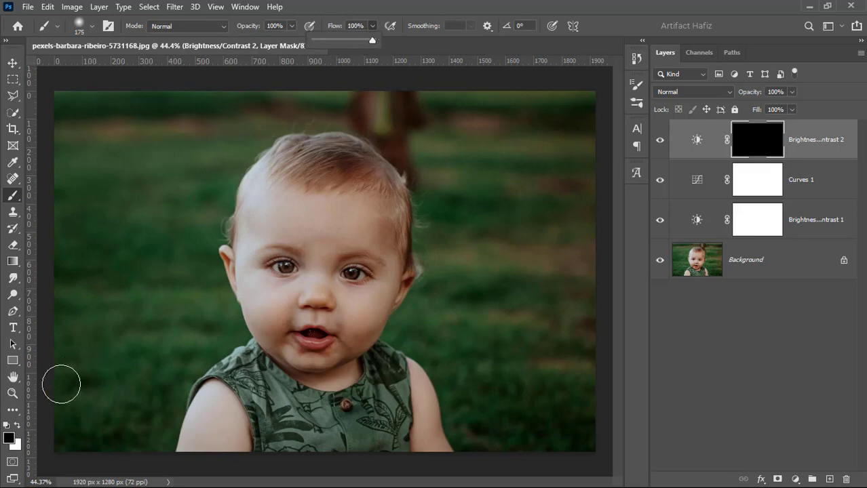
pyautogui.click(17, 426)
pyautogui.click(18, 426)
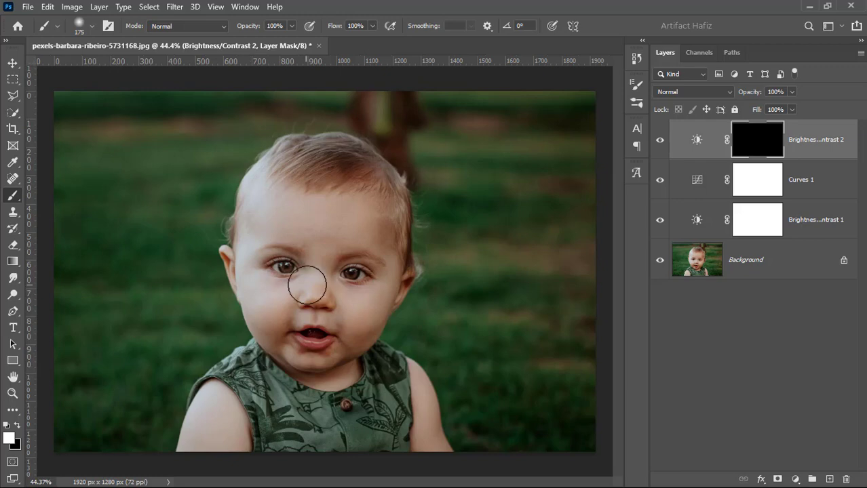
# - Reduce the brush size to 8 px to fit the reflections in the eye on the photo's left side
pyautogui.scroll(5, 296, 259)
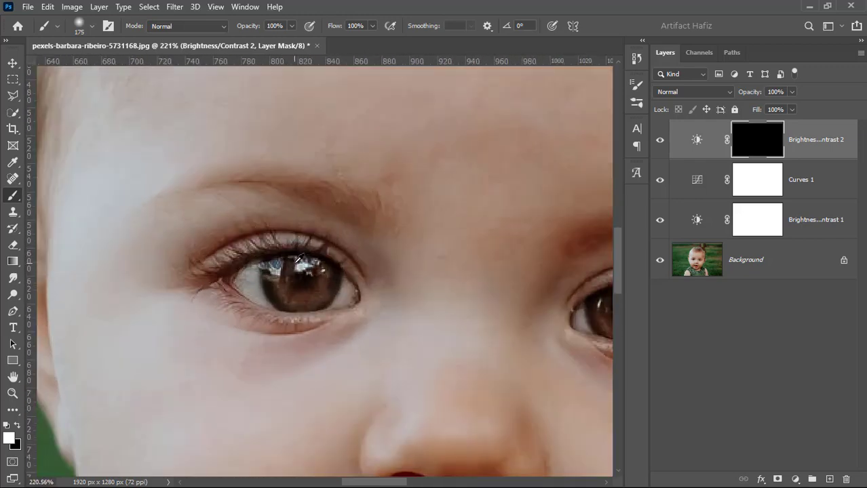
pyautogui.scroll(4, 296, 260)
pyautogui.moveTo(310, 302); pyautogui.dragTo(303, 251)
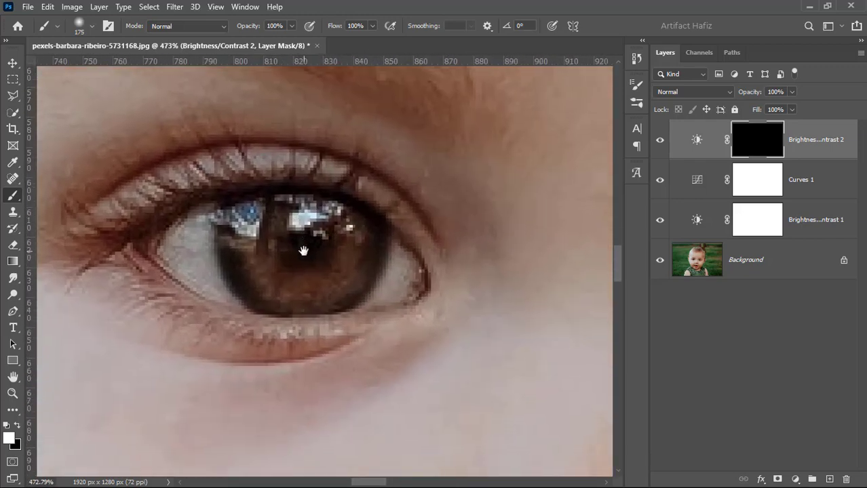
pyautogui.press('[')
pyautogui.press('[')
pyautogui.press('[')
pyautogui.press('[')
pyautogui.press('[')
pyautogui.press('[')
pyautogui.press('[')
pyautogui.press('[')
pyautogui.press('[')
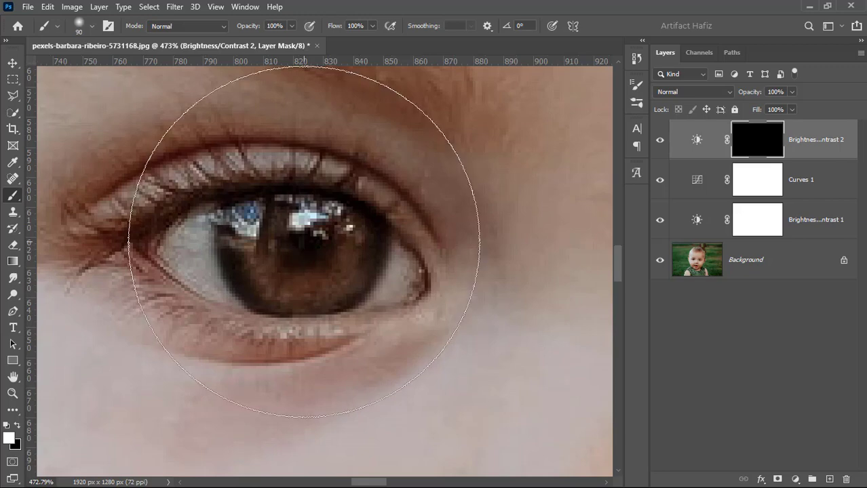
pyautogui.press('[')
pyautogui.press('[')
pyautogui.press('[')
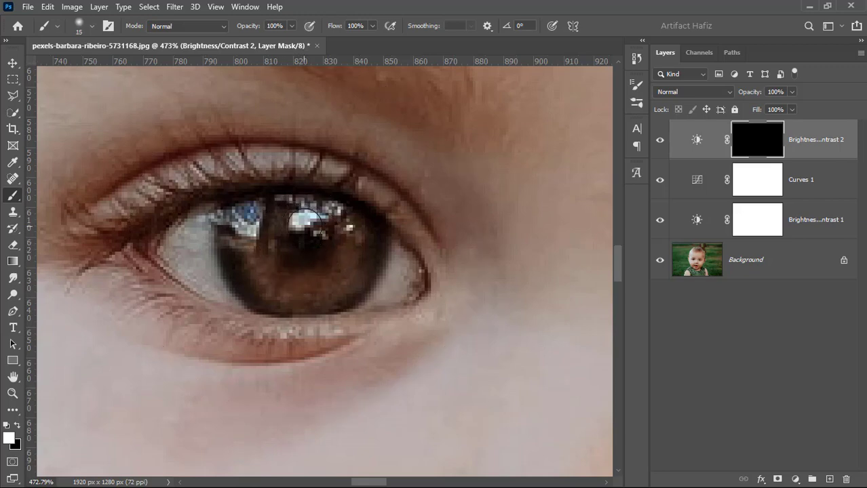
pyautogui.press('[')
# - Set the brush opacity to 16% and paint the mask over the bright reflections in the upper iris
pyautogui.moveTo(301, 220); pyautogui.dragTo(291, 219)
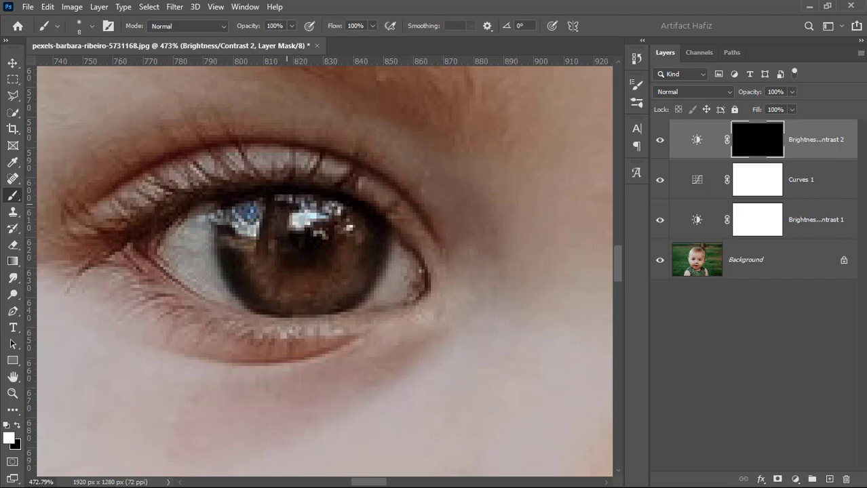
pyautogui.click(292, 27)
pyautogui.click(240, 39)
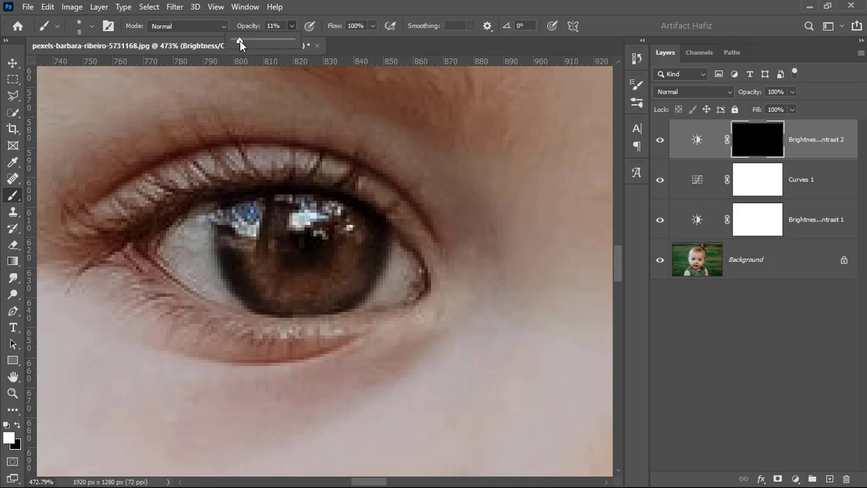
pyautogui.moveTo(242, 41); pyautogui.dragTo(243, 41)
pyautogui.moveTo(298, 219); pyautogui.dragTo(306, 219)
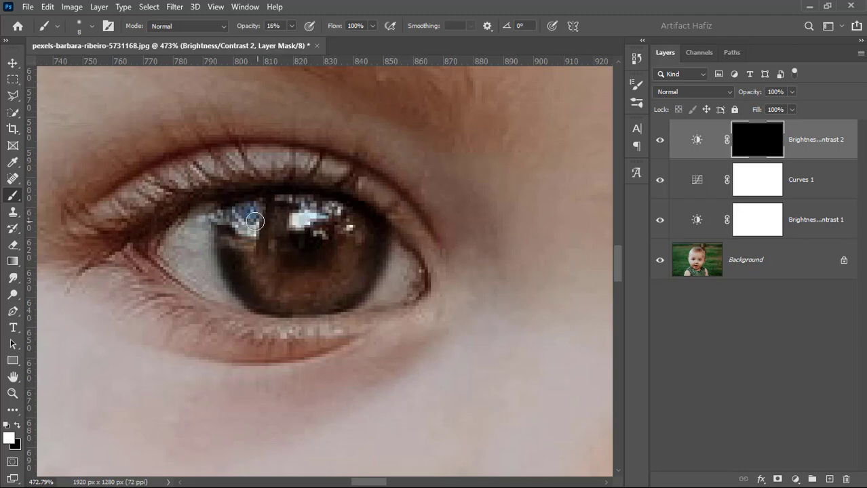
pyautogui.moveTo(254, 222)
pyautogui.mouseDown()
pyautogui.moveTo(238, 223)
pyautogui.moveTo(256, 229)
pyautogui.moveTo(333, 207)
pyautogui.moveTo(343, 226)
pyautogui.mouseUp()
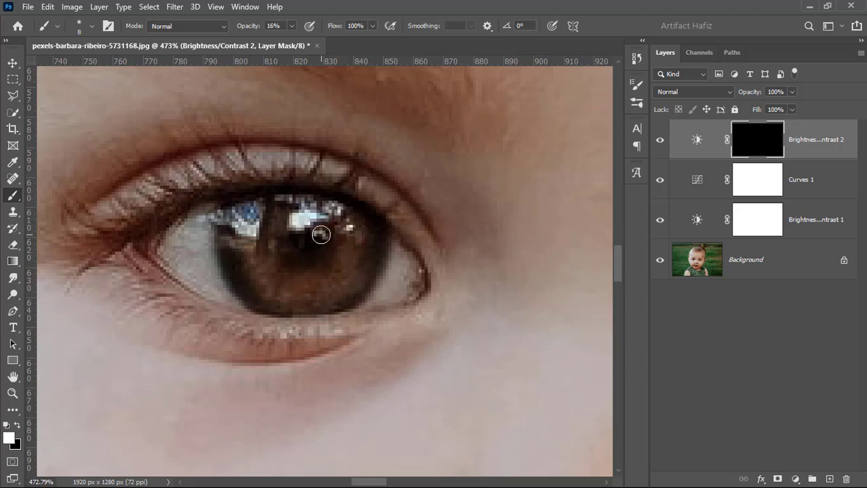
# - Reduce the brush to 4 px at 25% opacity and paint the mask across the brown iris around the pupil
pyautogui.press('[')
pyautogui.press('[')
pyautogui.press('[')
pyautogui.click(290, 27)
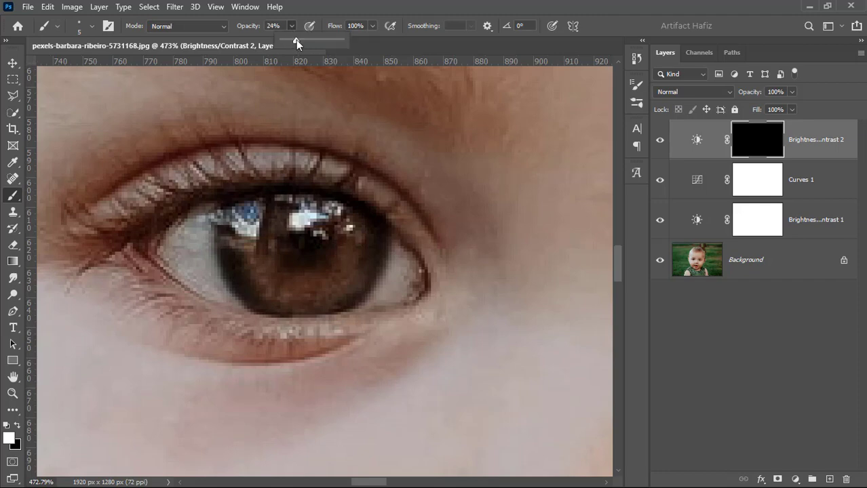
pyautogui.click(264, 247)
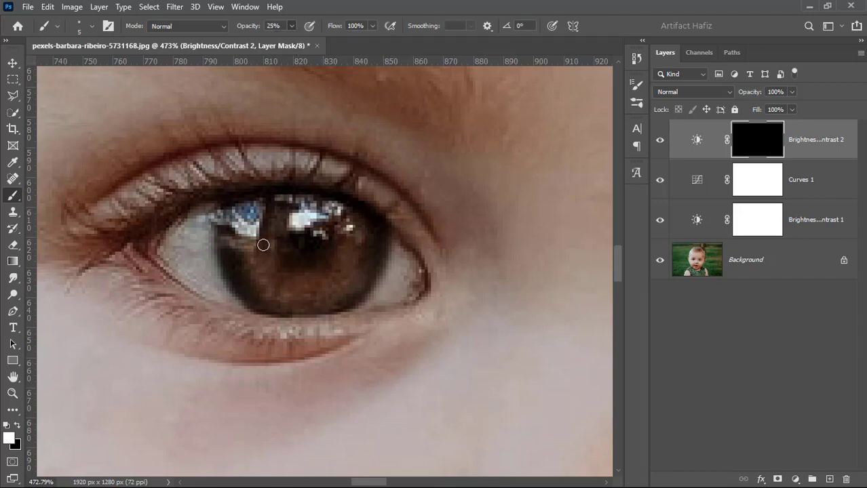
pyautogui.press('[')
pyautogui.moveTo(253, 241)
pyautogui.mouseDown()
pyautogui.moveTo(247, 268)
pyautogui.moveTo(278, 255)
pyautogui.moveTo(256, 279)
pyautogui.moveTo(283, 258)
pyautogui.moveTo(264, 293)
pyautogui.moveTo(295, 271)
pyautogui.moveTo(281, 301)
pyautogui.mouseUp()
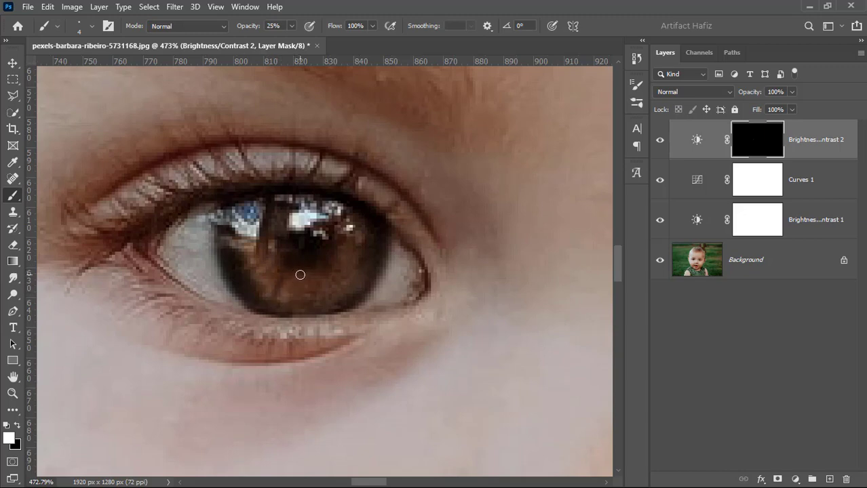
pyautogui.moveTo(300, 274)
pyautogui.mouseDown()
pyautogui.moveTo(293, 303)
pyautogui.moveTo(313, 270)
pyautogui.moveTo(308, 296)
pyautogui.moveTo(309, 273)
pyautogui.moveTo(321, 298)
pyautogui.moveTo(317, 274)
pyautogui.moveTo(333, 289)
pyautogui.mouseUp()
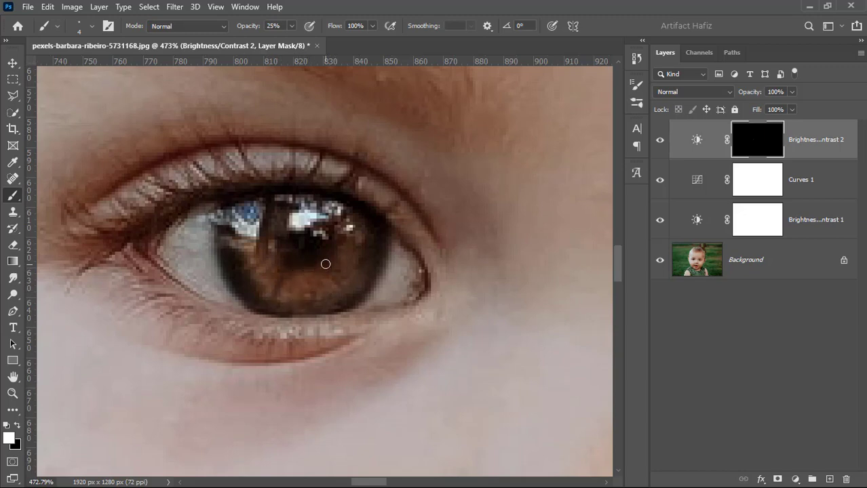
pyautogui.moveTo(327, 259)
pyautogui.mouseDown()
pyautogui.moveTo(350, 285)
pyautogui.moveTo(361, 236)
pyautogui.moveTo(349, 204)
pyautogui.mouseUp()
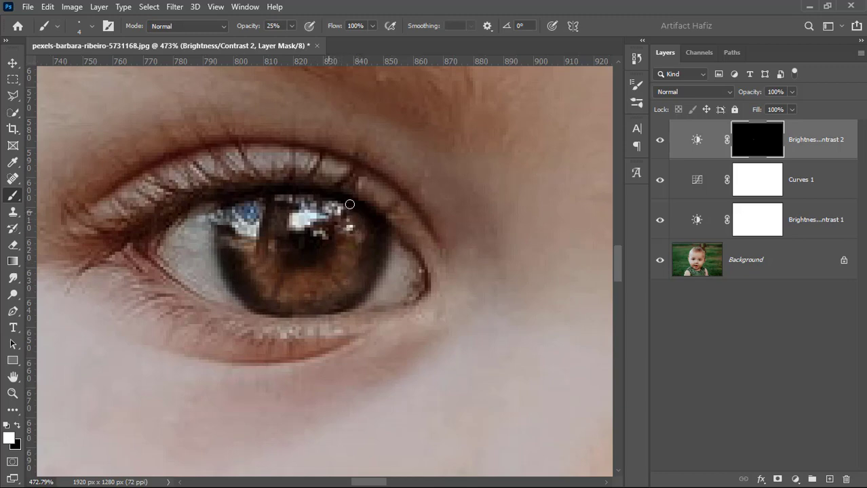
# - Set the brush to 48% opacity and 3 px, and paint fine radial streaks and highlights on the mask across the iris
pyautogui.click(291, 27)
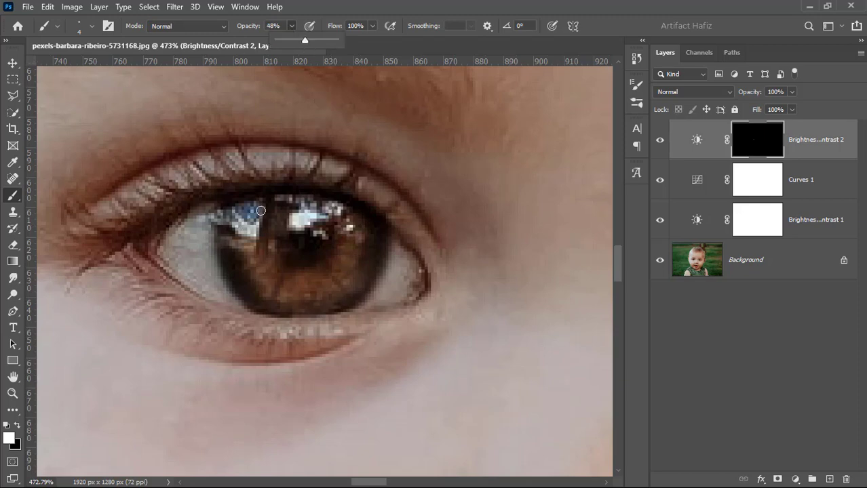
pyautogui.moveTo(260, 211); pyautogui.dragTo(239, 213)
pyautogui.press('[')
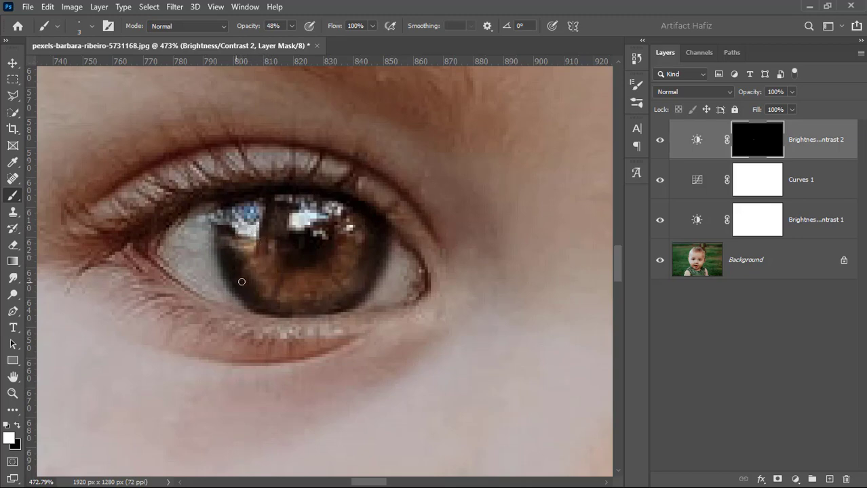
pyautogui.moveTo(272, 272)
pyautogui.mouseDown()
pyautogui.moveTo(255, 289)
pyautogui.moveTo(291, 307)
pyautogui.mouseUp()
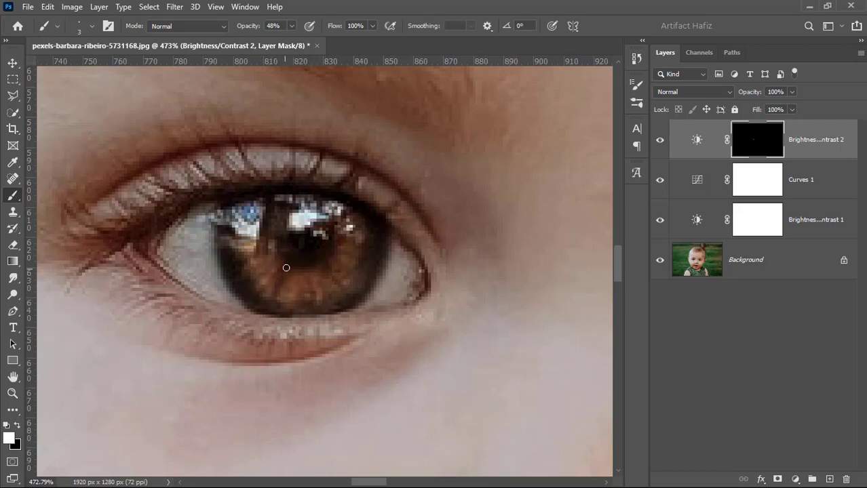
pyautogui.moveTo(284, 266); pyautogui.dragTo(274, 295)
pyautogui.moveTo(328, 255); pyautogui.dragTo(358, 272)
pyautogui.moveTo(335, 241)
pyautogui.mouseDown()
pyautogui.moveTo(360, 243)
pyautogui.moveTo(363, 231)
pyautogui.mouseUp()
pyautogui.moveTo(324, 264)
pyautogui.mouseDown()
pyautogui.moveTo(346, 275)
pyautogui.moveTo(335, 295)
pyautogui.mouseUp()
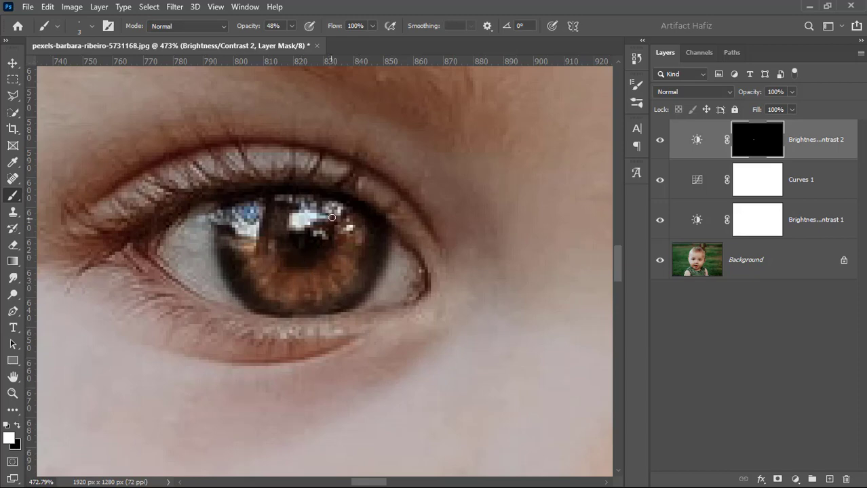
pyautogui.moveTo(331, 218)
pyautogui.mouseDown()
pyautogui.moveTo(331, 205)
pyautogui.moveTo(359, 237)
pyautogui.mouseUp()
# - Compare the painted eye with and without the Brightness/Contrast 2 layer and view the whole face
pyautogui.click(660, 141)
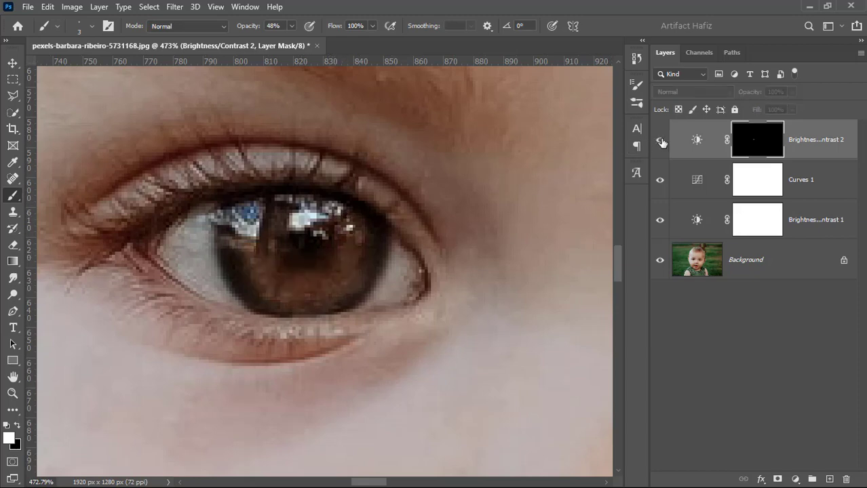
pyautogui.click(660, 140)
pyautogui.scroll(-8, 442, 252)
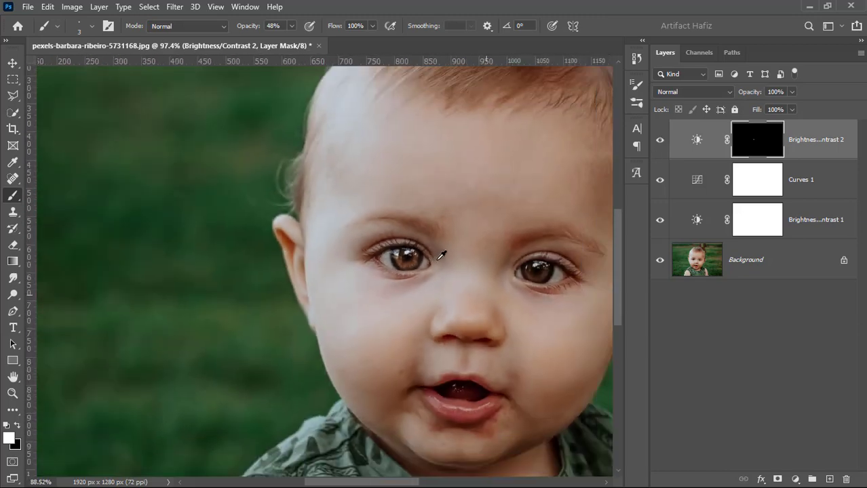
pyautogui.scroll(-5, 442, 252)
pyautogui.scroll(1, 381, 241)
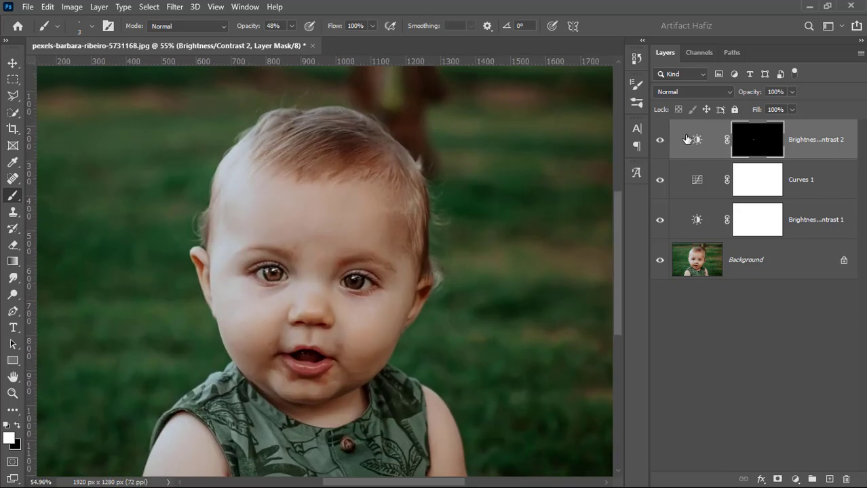
# - Compare the full portrait with and without the Brightness/Contrast 2 layer
pyautogui.click(660, 141)
pyautogui.click(660, 141)
pyautogui.click(660, 141)
pyautogui.click(660, 141)
# - Paint fine radial streaks and the bright reflections of the second eye's iris on the Brightness/Contrast 2 mask, using the 3 px brush at 48% opacity
pyautogui.scroll(12, 393, 300)
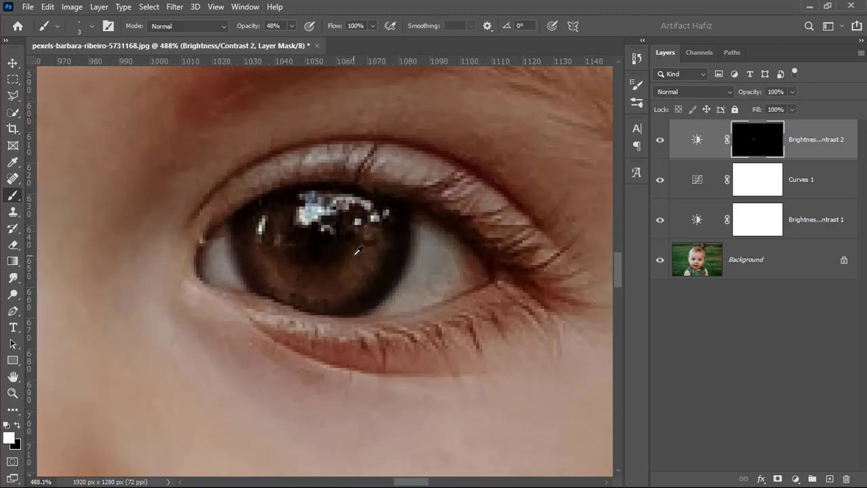
pyautogui.scroll(1, 353, 270)
pyautogui.scroll(-1, 353, 270)
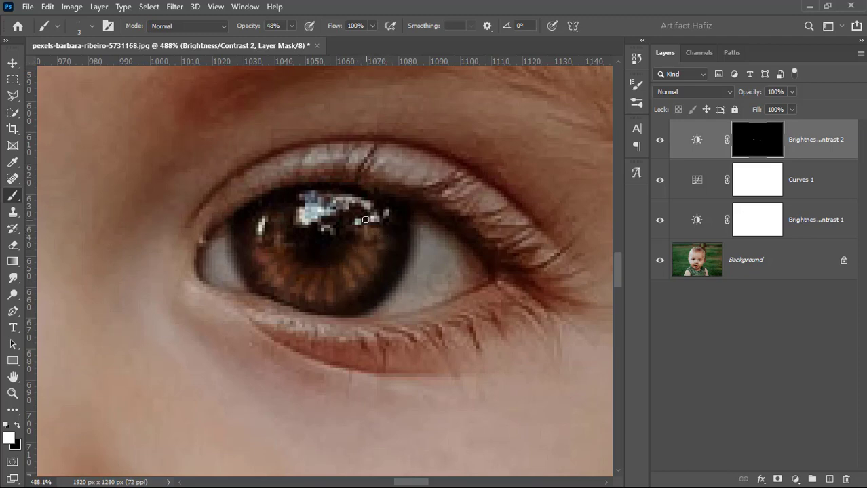
pyautogui.moveTo(363, 209)
pyautogui.mouseDown()
pyautogui.moveTo(379, 209)
pyautogui.moveTo(378, 219)
pyautogui.mouseUp()
pyautogui.moveTo(331, 205)
pyautogui.mouseDown()
pyautogui.moveTo(300, 216)
pyautogui.moveTo(313, 211)
pyautogui.mouseUp()
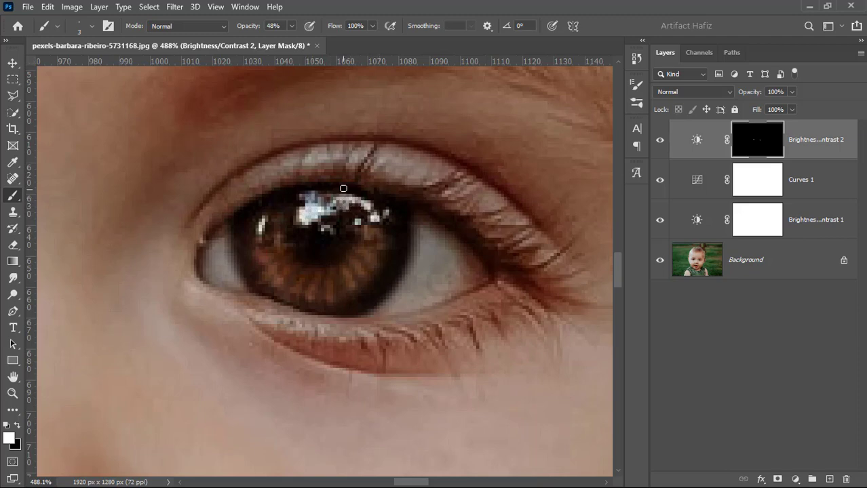
pyautogui.moveTo(367, 214); pyautogui.dragTo(384, 214)
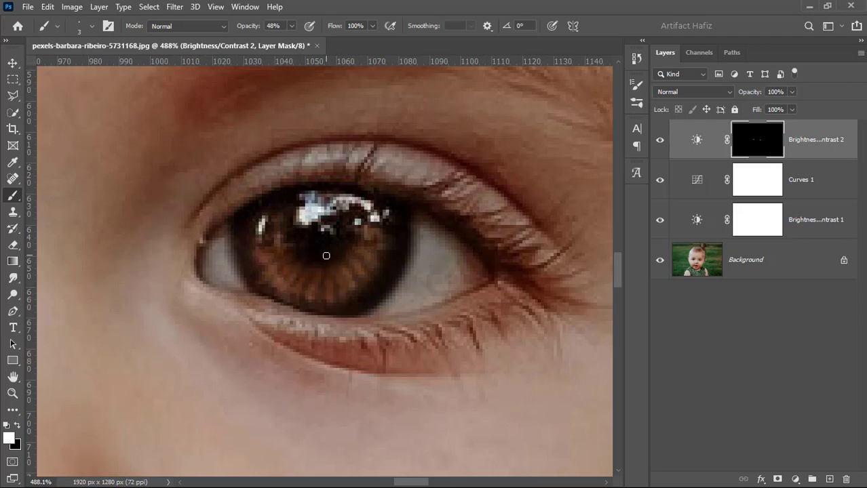
# - Compare both retouched eyes with and without the Brightness/Contrast 2 layer
pyautogui.click(659, 140)
pyautogui.click(659, 140)
pyautogui.scroll(-12, 435, 259)
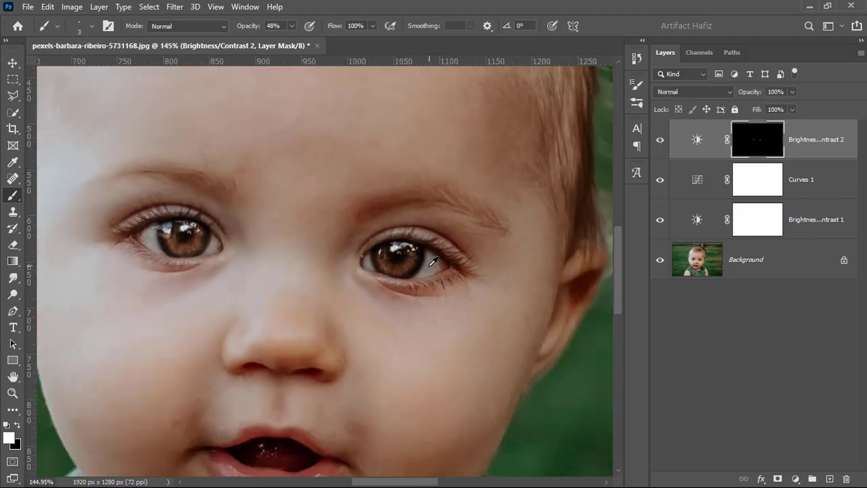
pyautogui.scroll(1, 323, 265)
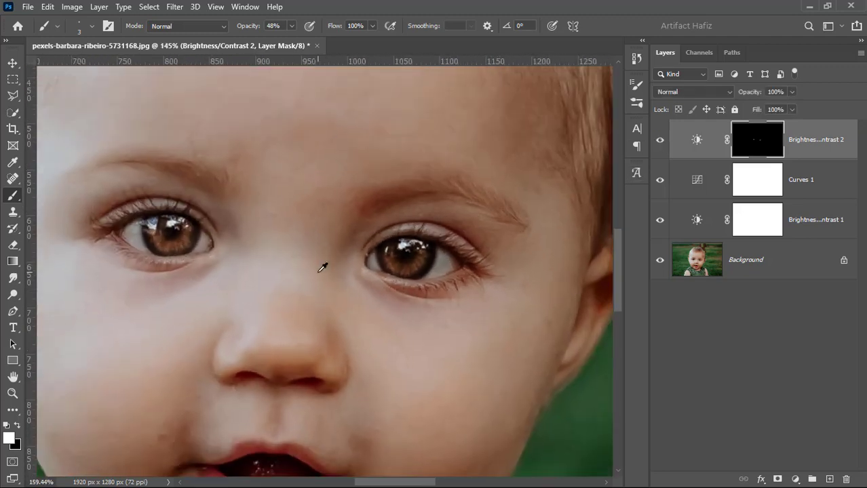
pyautogui.click(659, 140)
pyautogui.click(659, 140)
pyautogui.click(659, 140)
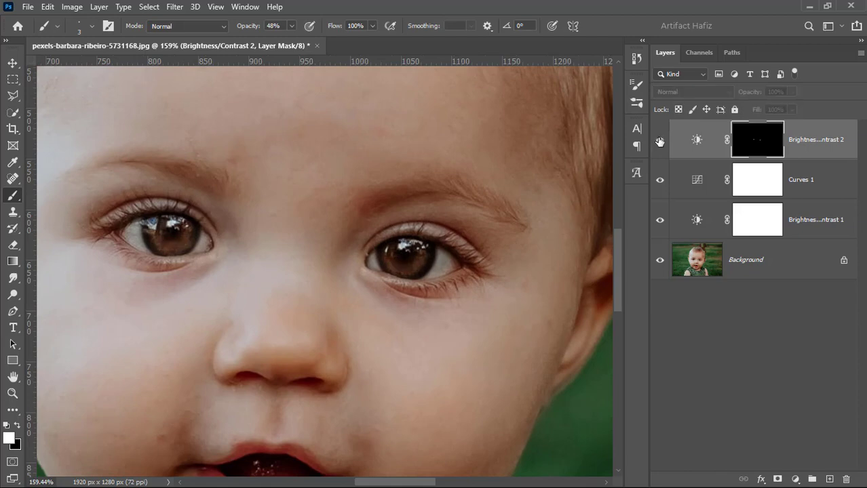
pyautogui.click(660, 140)
# - Set the Brightness/Contrast 2 layer's blend mode to Linear Dodge (Add) and check its effect on the eyes
pyautogui.click(697, 92)
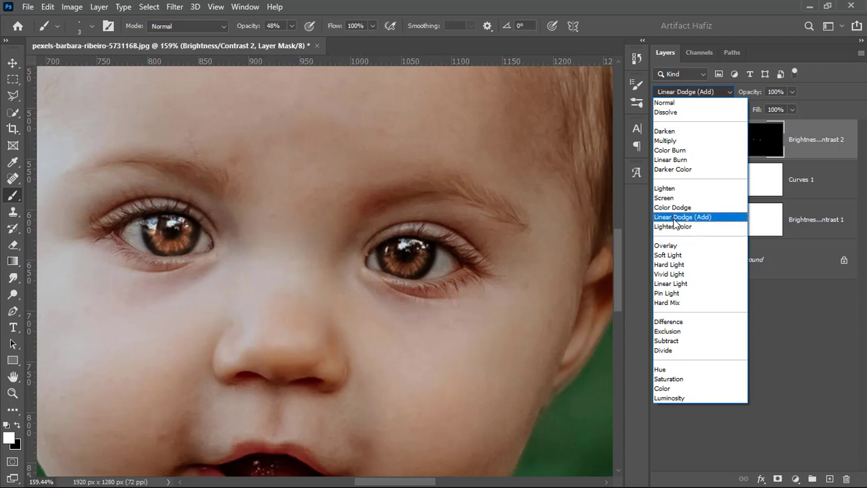
pyautogui.click(675, 217)
pyautogui.click(660, 141)
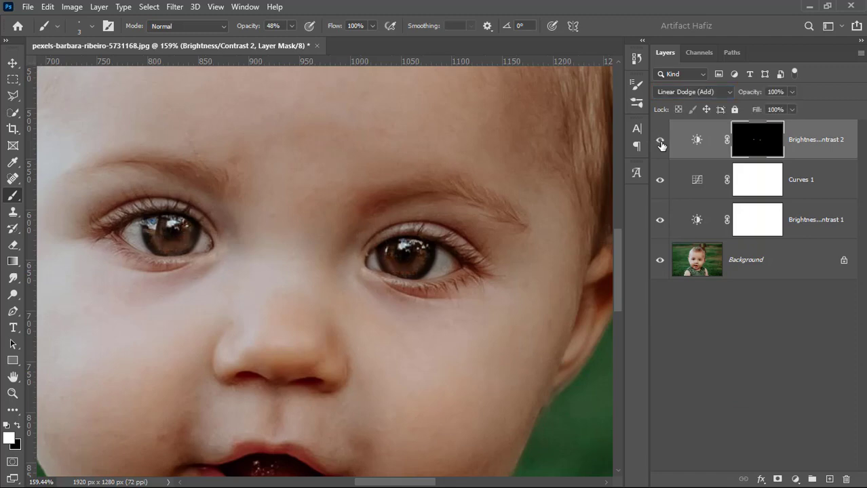
pyautogui.click(660, 141)
pyautogui.scroll(-6, 446, 232)
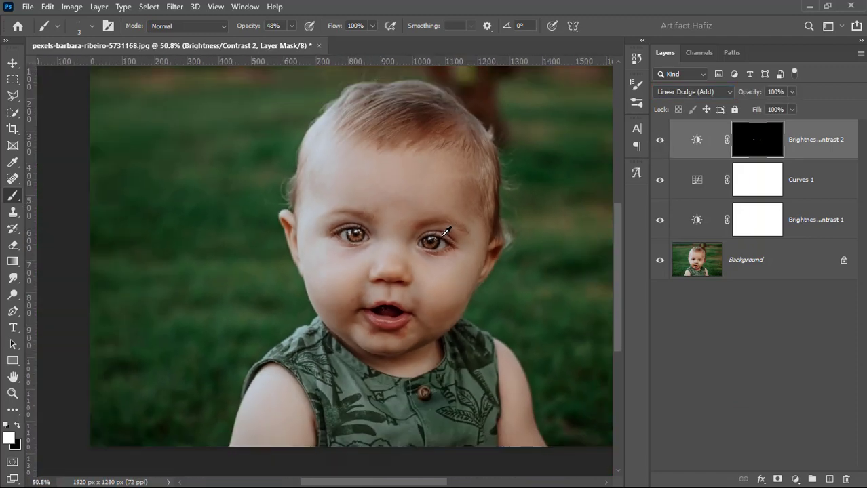
pyautogui.scroll(-2, 447, 232)
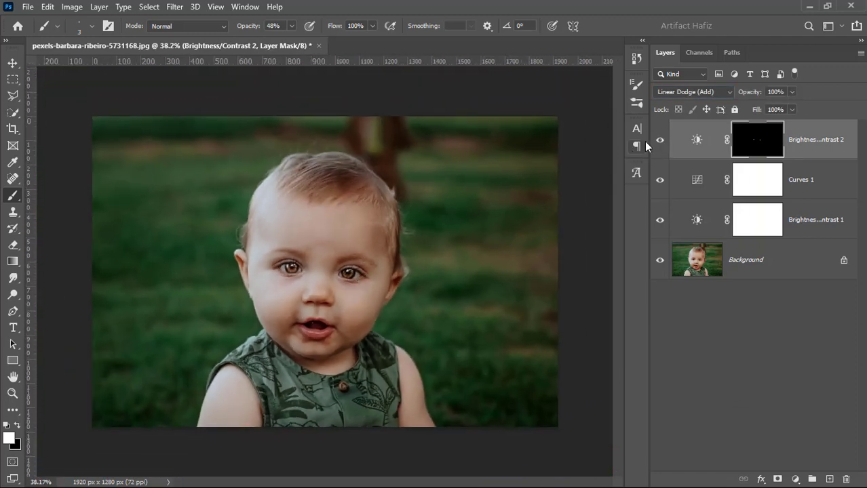
# - Set the Brightness/Contrast 2 layer's opacity to 80% and compare the whole portrait with and without it
pyautogui.click(660, 141)
pyautogui.click(660, 141)
pyautogui.click(660, 141)
pyautogui.click(660, 141)
pyautogui.click(792, 95)
pyautogui.click(660, 141)
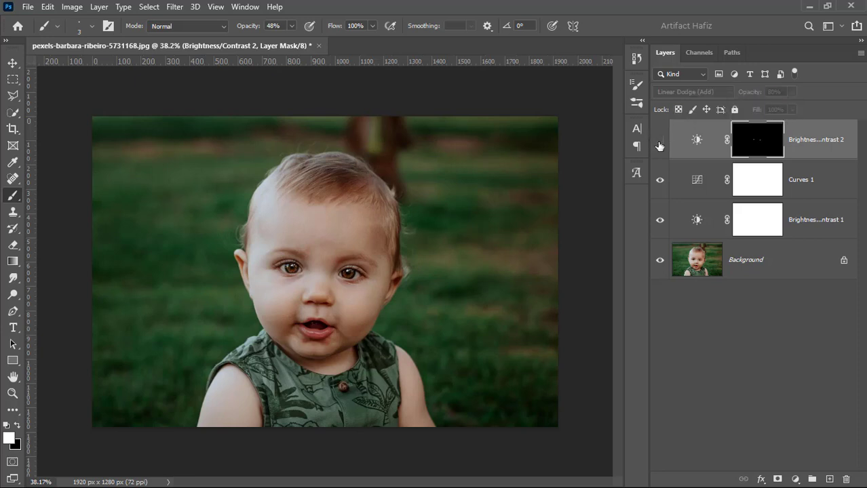
pyautogui.click(660, 142)
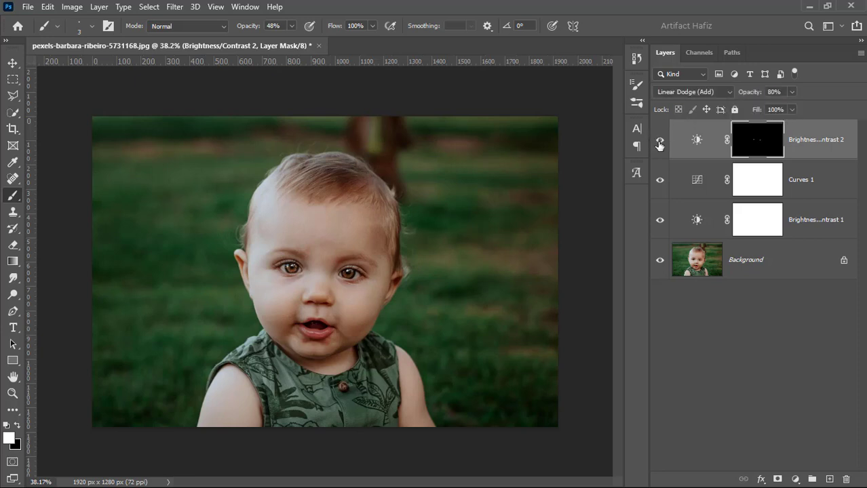
# - Stamp all visible layers into a new layer above Brightness/Contrast 2 and convert it for smart filters
pyautogui.click(802, 146)
pyautogui.hotkey('ctrl', 'alt', 'shift', 'e')
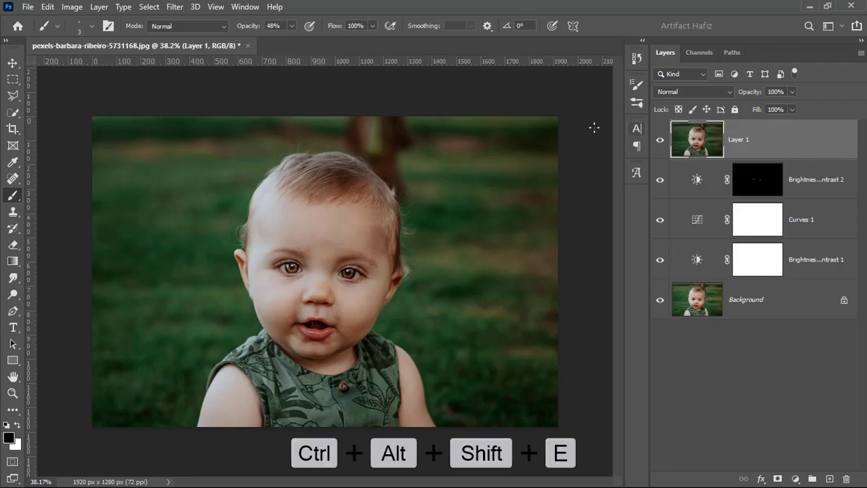
pyautogui.click(174, 7)
pyautogui.click(197, 39)
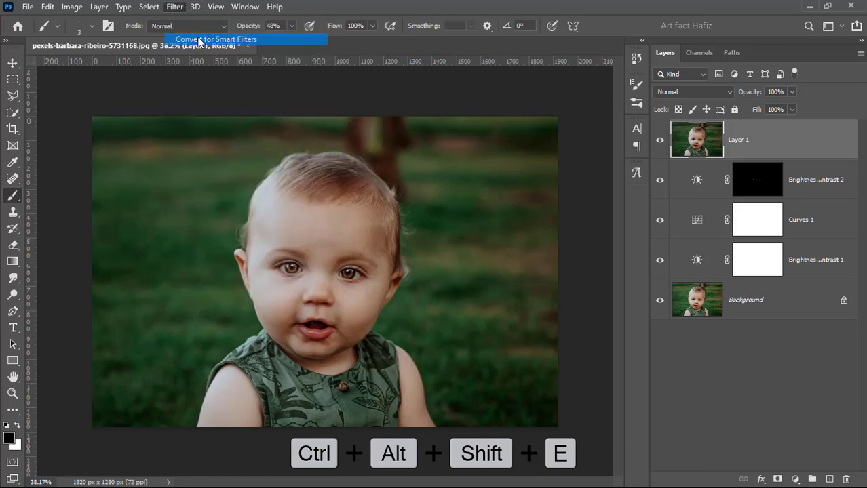
# - Apply Camera Raw Filter basics: Exposure -0.45, Contrast +4, Highlights -29, Shadows +7, Whites +40, Blacks +15, Texture +1, Clarity +6
pyautogui.click(175, 7)
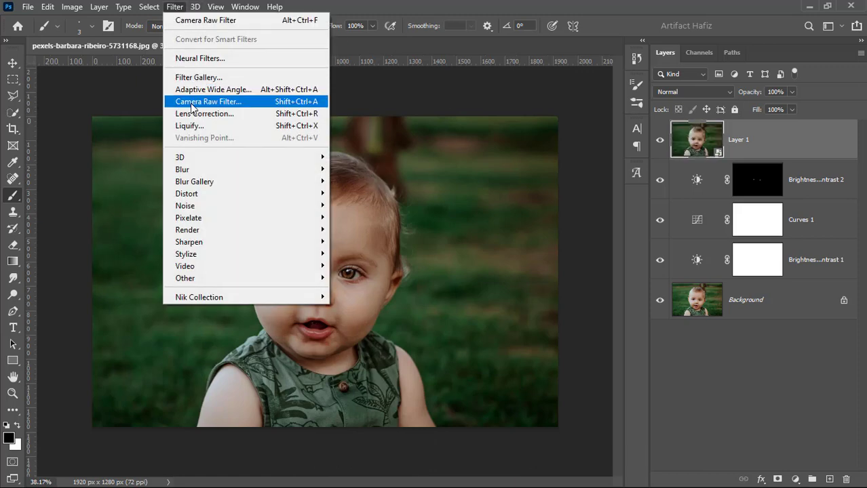
pyautogui.click(190, 101)
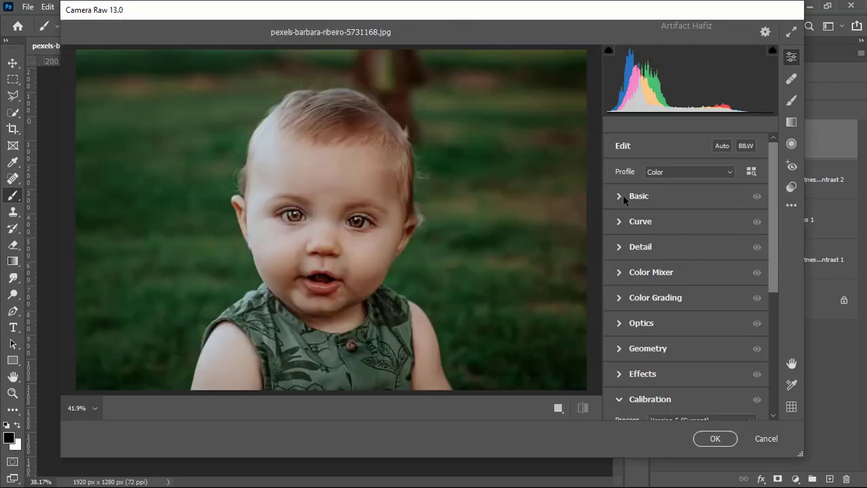
pyautogui.moveTo(686, 247); pyautogui.dragTo(716, 324)
pyautogui.scroll(-3, 675, 308)
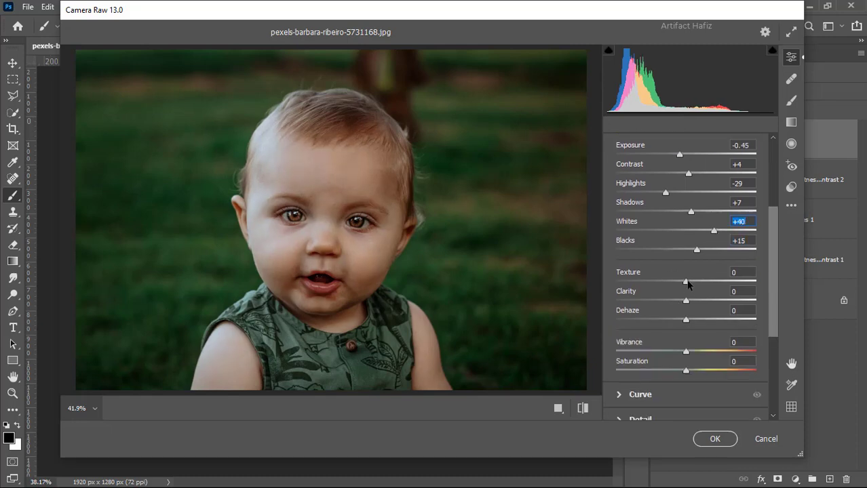
pyautogui.moveTo(686, 282); pyautogui.dragTo(691, 302)
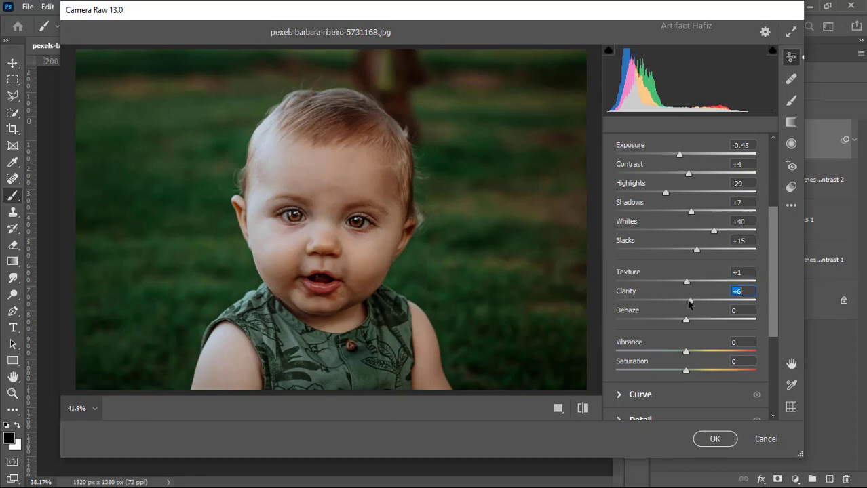
# - Set the detail adjustments to Sharpening 11, Noise Reduction 5 and Color Noise Reduction 10
pyautogui.scroll(-3, 688, 305)
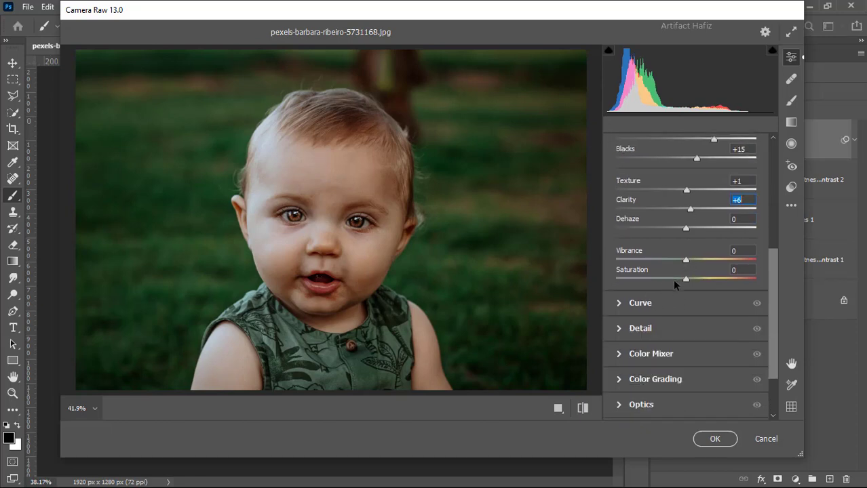
pyautogui.click(621, 305)
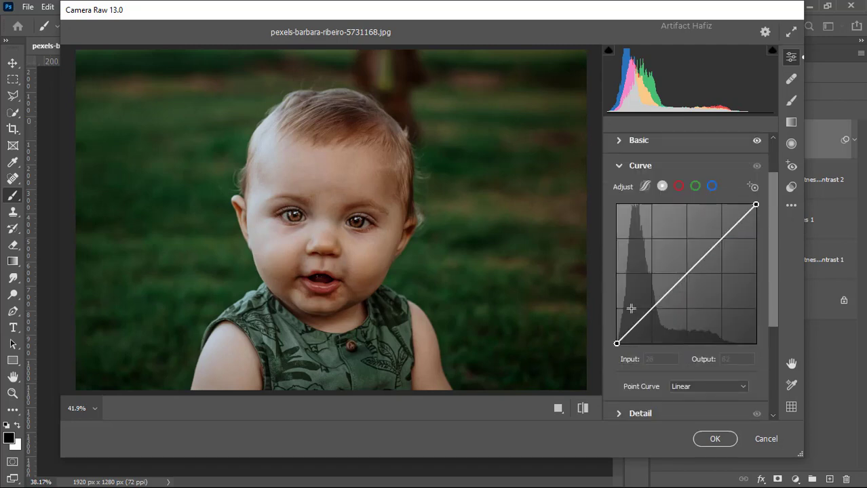
pyautogui.scroll(-3, 645, 285)
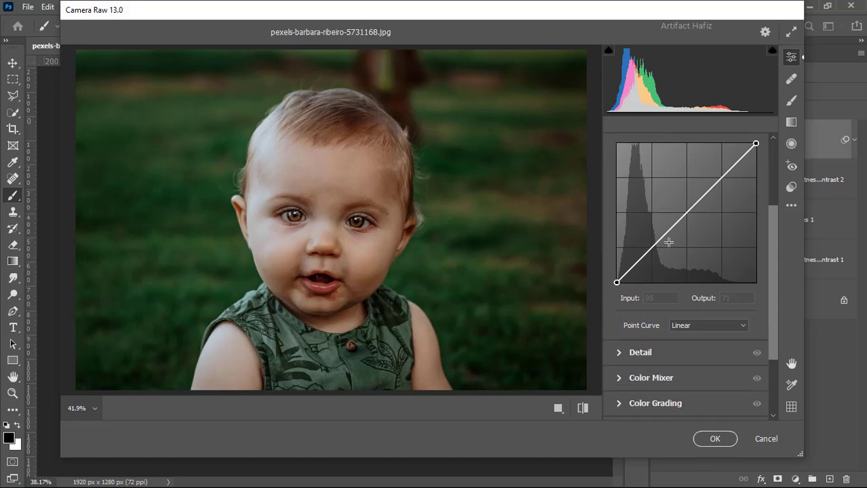
pyautogui.click(627, 323)
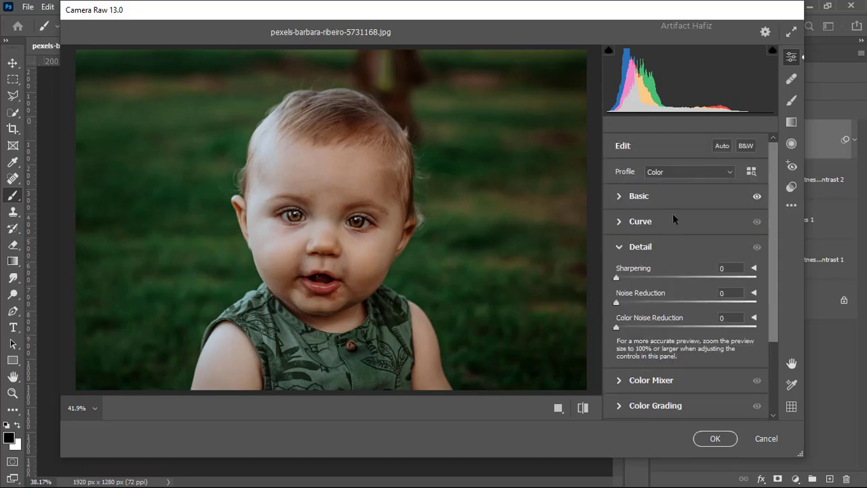
pyautogui.click(617, 279)
pyautogui.moveTo(619, 279); pyautogui.dragTo(622, 306)
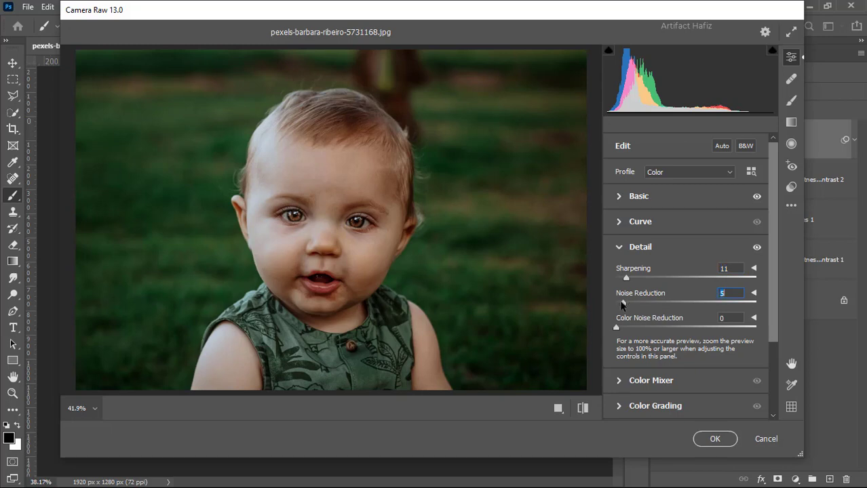
pyautogui.scroll(-3, 626, 305)
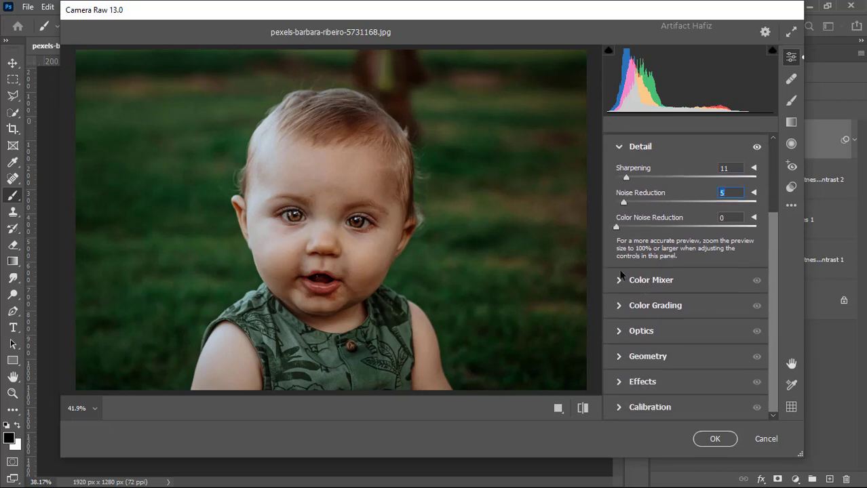
pyautogui.moveTo(628, 228); pyautogui.dragTo(631, 229)
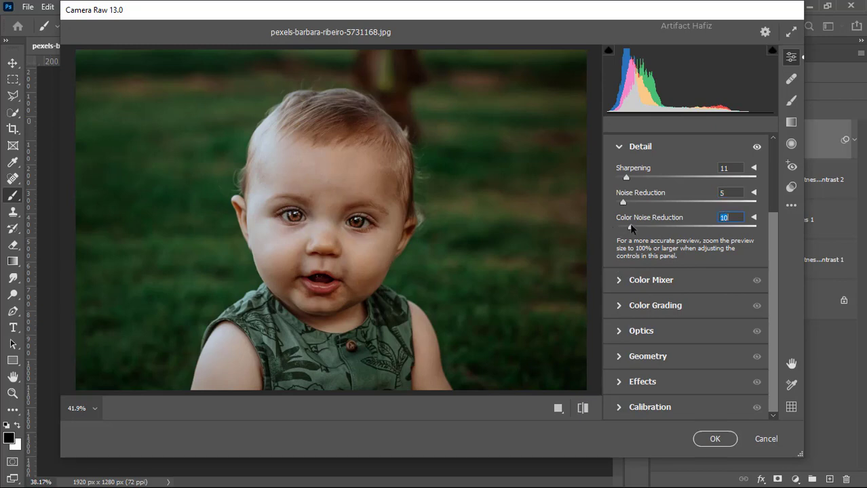
# - Set the Color Mixer saturation to Reds +15, Yellows -40, Greens -66, Aquas +5, Blues +8, Purples +7 and Magentas +7
pyautogui.click(622, 281)
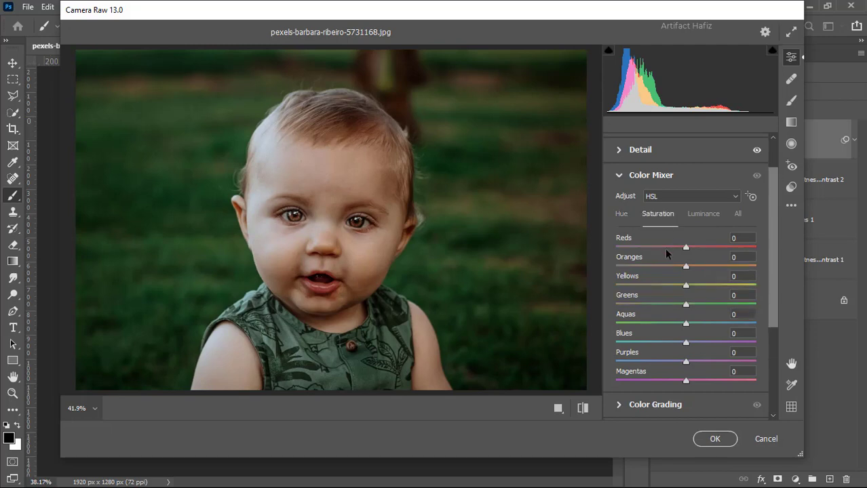
pyautogui.moveTo(685, 306); pyautogui.dragTo(614, 312)
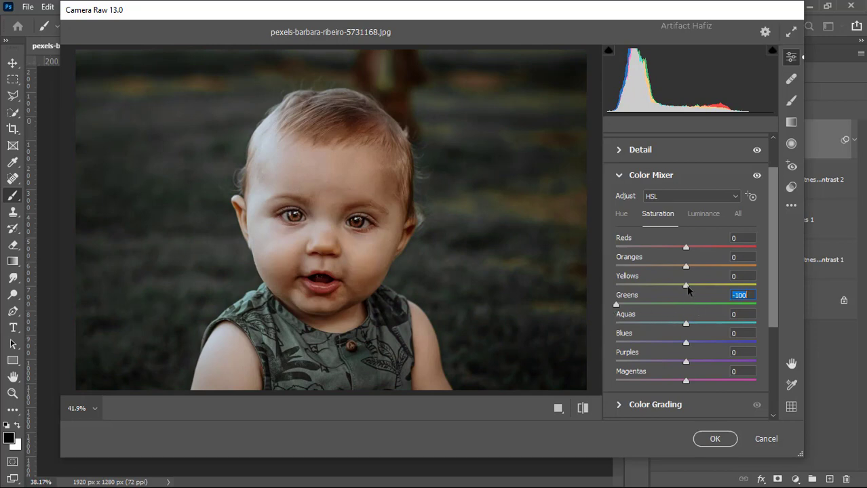
pyautogui.moveTo(686, 285); pyautogui.dragTo(659, 285)
pyautogui.moveTo(616, 305); pyautogui.dragTo(640, 307)
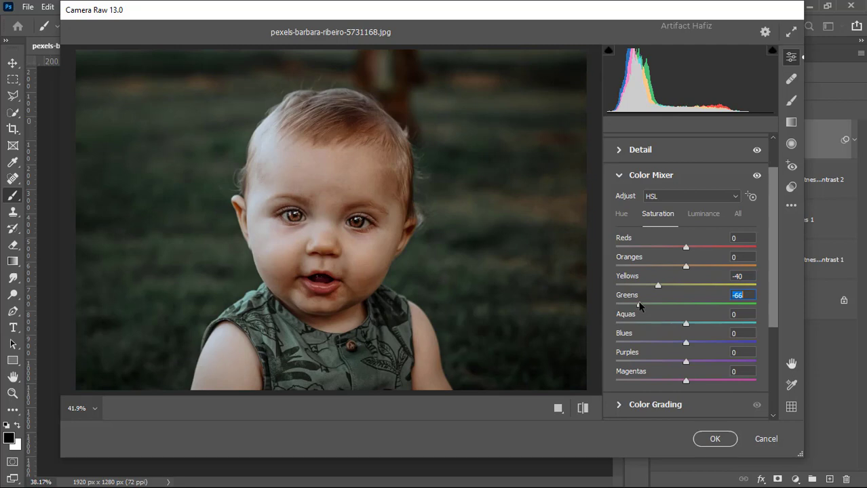
pyautogui.moveTo(684, 247)
pyautogui.mouseDown()
pyautogui.moveTo(740, 248)
pyautogui.moveTo(692, 253)
pyautogui.mouseUp()
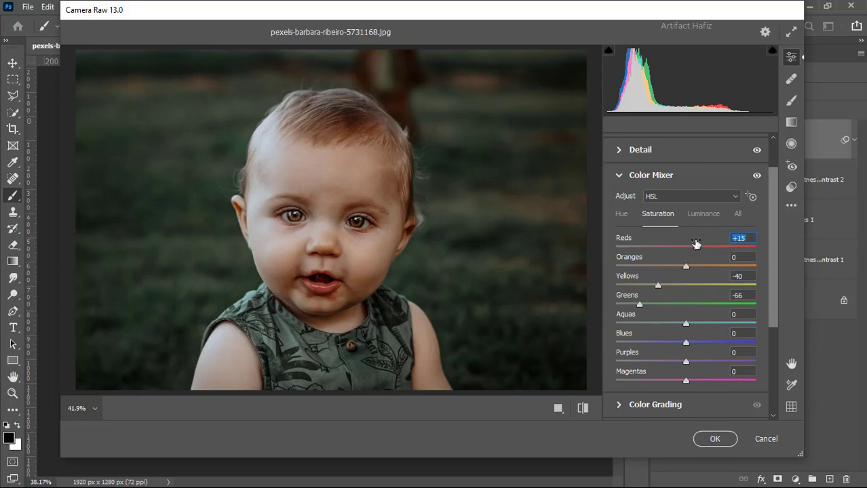
pyautogui.moveTo(685, 324); pyautogui.dragTo(689, 324)
pyautogui.moveTo(686, 361); pyautogui.dragTo(692, 344)
pyautogui.moveTo(686, 381); pyautogui.dragTo(691, 381)
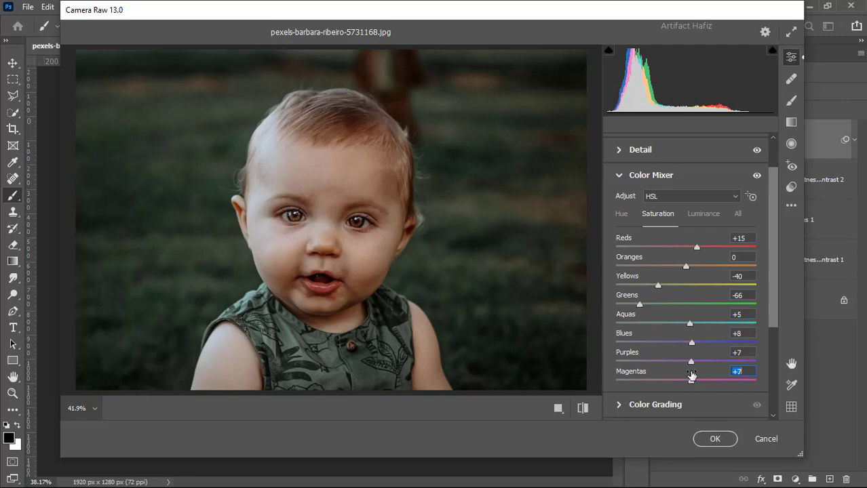
# - Set the Color Mixer luminance to Reds +7, Yellows +9, Greens +39, Aquas +7, Blues +10 and Purples +13
pyautogui.click(703, 213)
pyautogui.moveTo(686, 247)
pyautogui.mouseDown()
pyautogui.moveTo(700, 246)
pyautogui.moveTo(676, 249)
pyautogui.moveTo(706, 250)
pyautogui.moveTo(692, 255)
pyautogui.mouseUp()
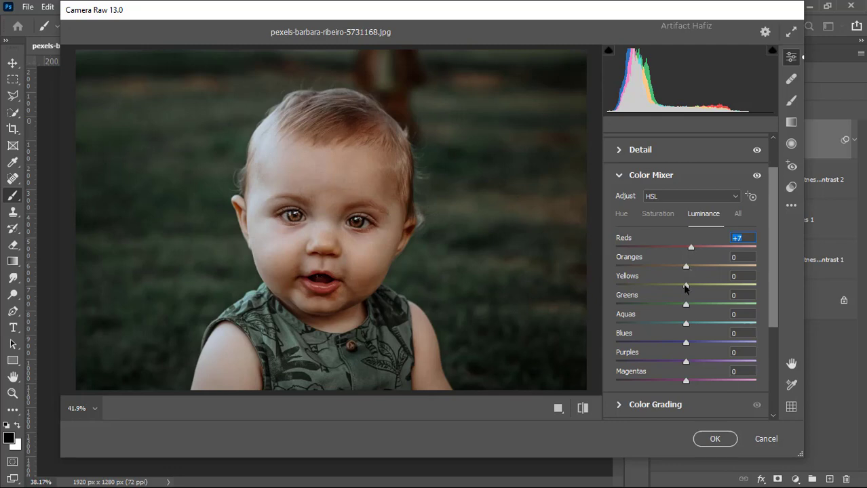
pyautogui.moveTo(687, 286); pyautogui.dragTo(713, 303)
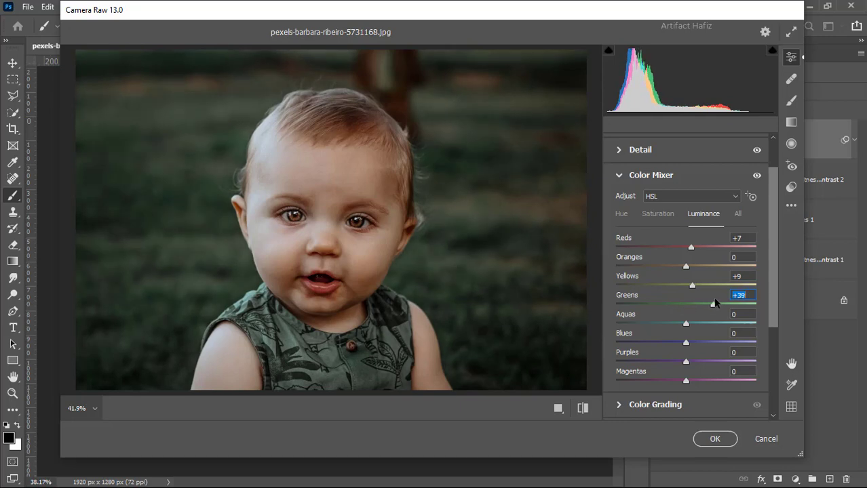
pyautogui.moveTo(687, 328); pyautogui.dragTo(695, 363)
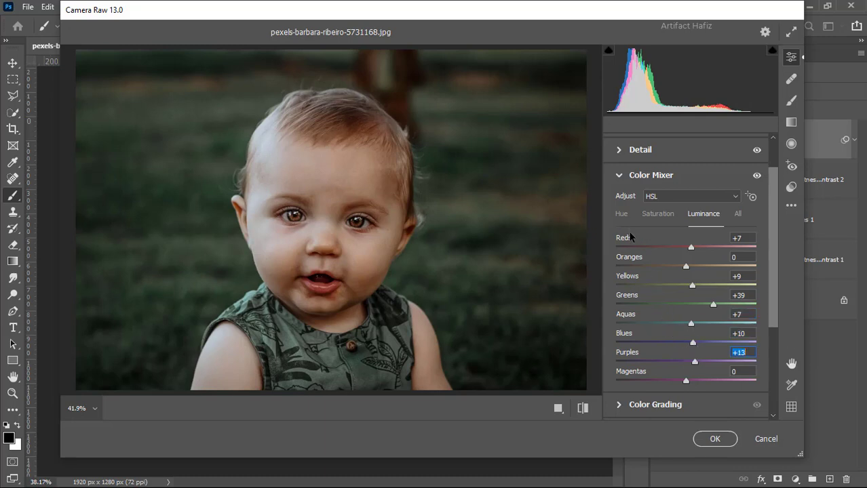
# - Set the Color Mixer hue to Greens -3 and Yellows +26
pyautogui.click(617, 215)
pyautogui.moveTo(701, 306); pyautogui.dragTo(684, 321)
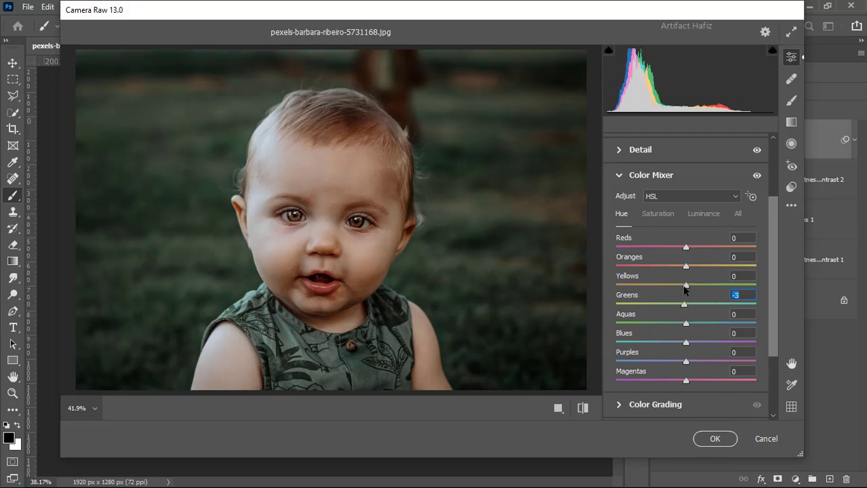
pyautogui.moveTo(685, 286); pyautogui.dragTo(704, 288)
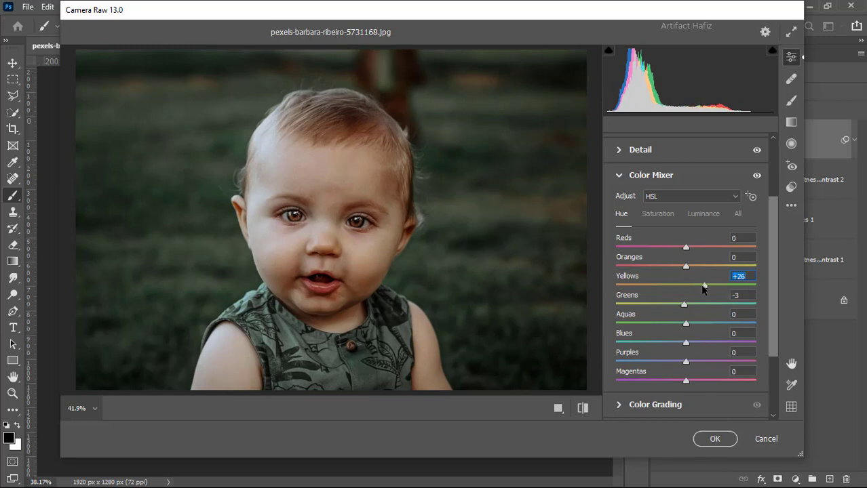
# - Raise the Color Mixer luminance to Greens +100 and Yellows +40
pyautogui.scroll(-3, 702, 289)
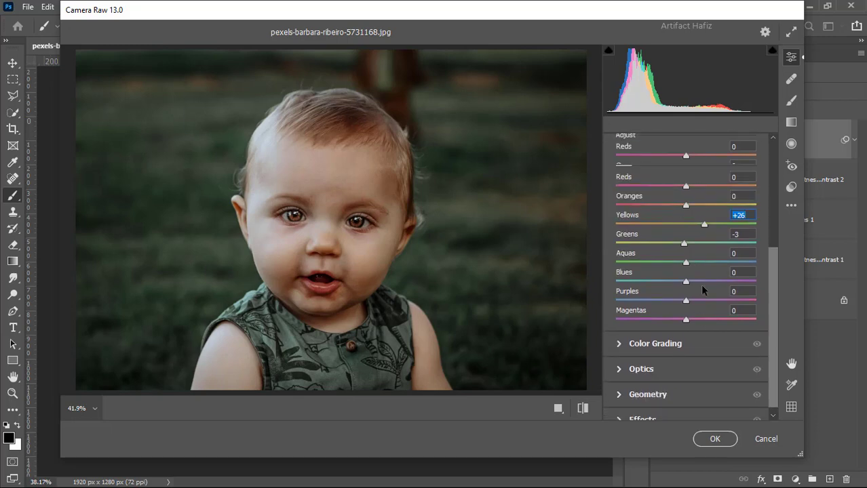
pyautogui.scroll(2, 702, 286)
pyautogui.click(704, 183)
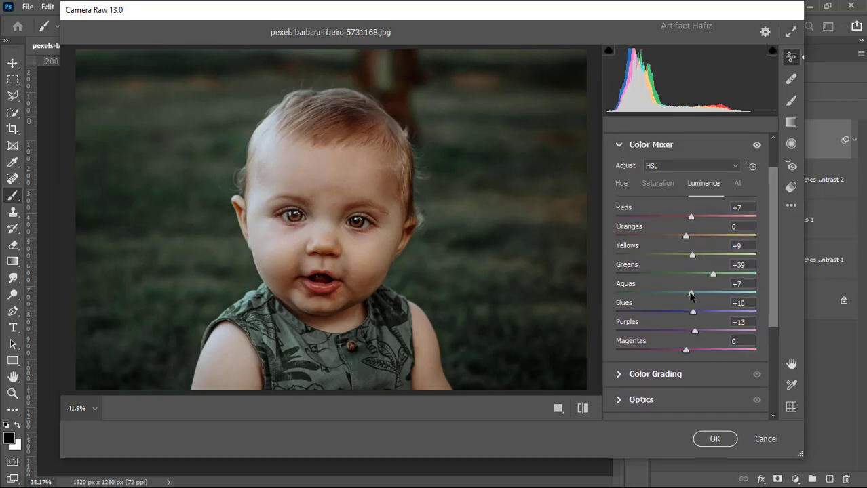
pyautogui.moveTo(715, 272); pyautogui.dragTo(763, 269)
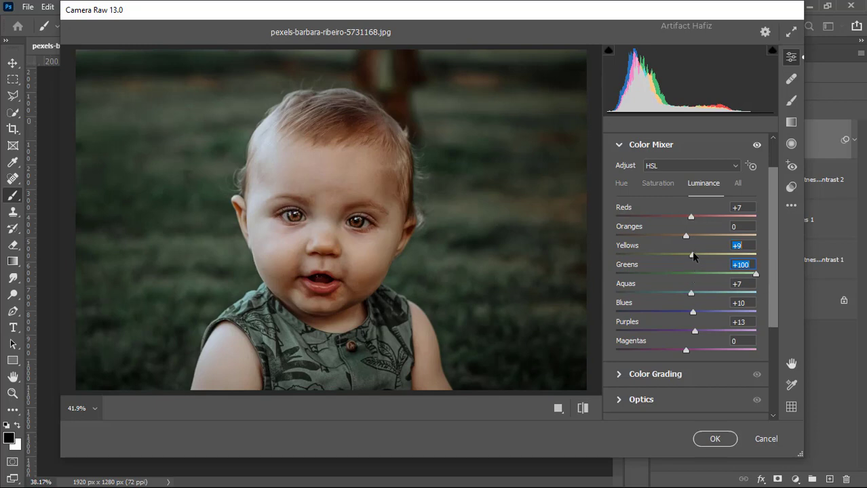
pyautogui.moveTo(694, 255); pyautogui.dragTo(715, 255)
# - Use Color Grading to tint the shadows slightly purple and the highlights slightly orange
pyautogui.scroll(-3, 689, 324)
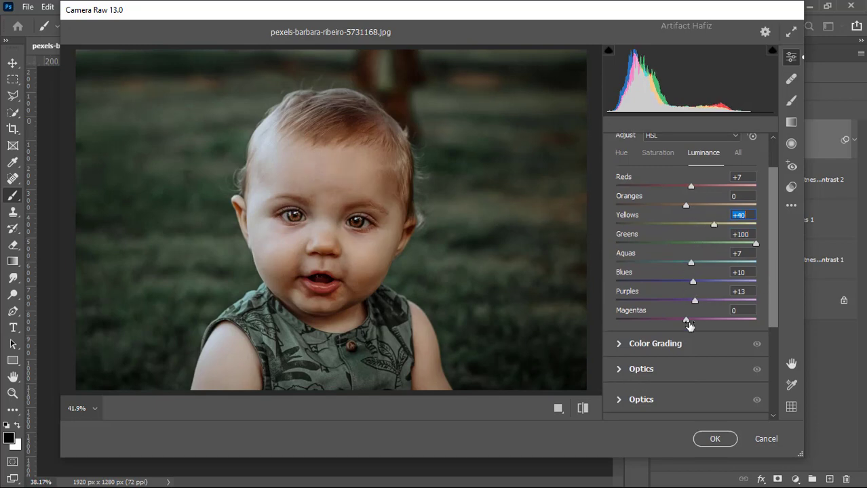
pyautogui.click(622, 315)
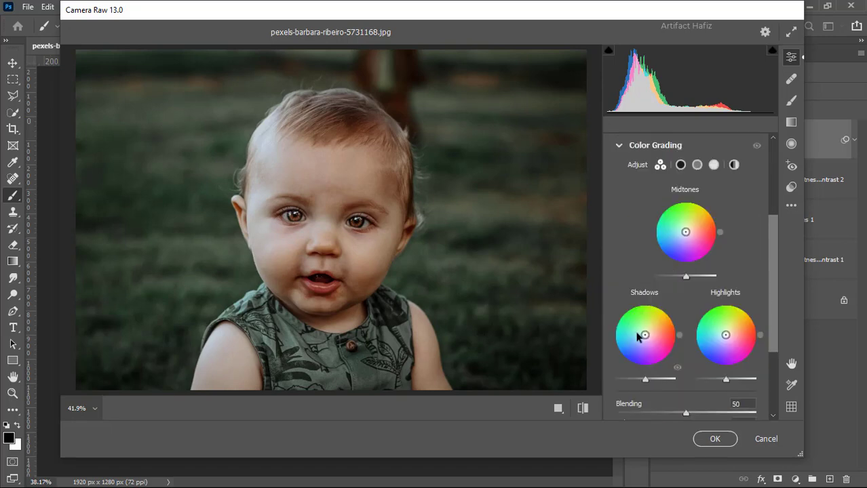
pyautogui.moveTo(646, 335); pyautogui.dragTo(686, 428)
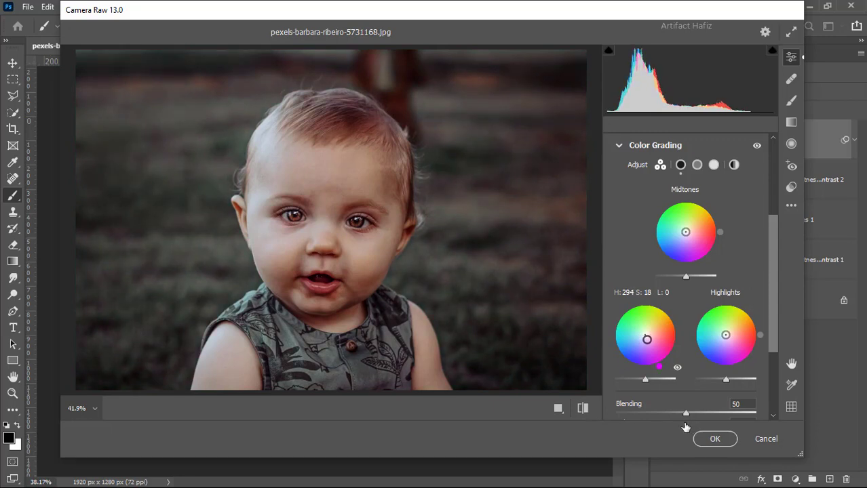
pyautogui.click(650, 347)
pyautogui.moveTo(649, 347); pyautogui.dragTo(644, 370)
pyautogui.moveTo(725, 338); pyautogui.dragTo(789, 313)
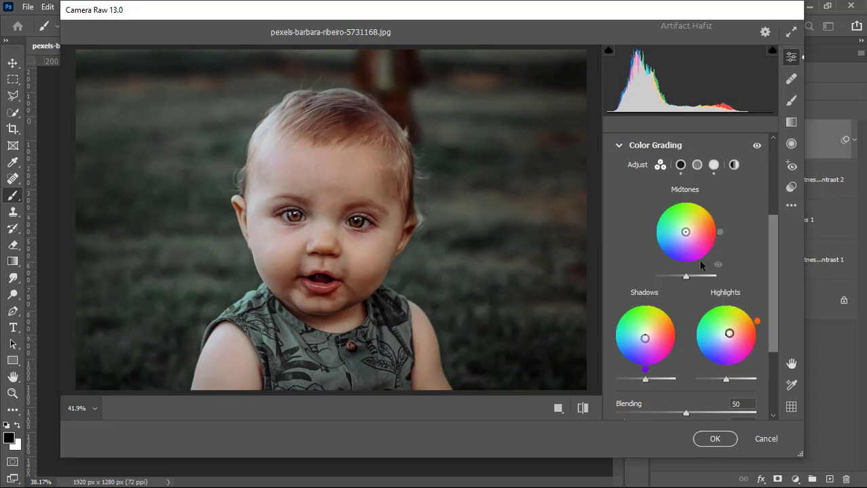
# - Set the Effects Vignetting amount to +6
pyautogui.scroll(-3, 700, 265)
pyautogui.scroll(-1, 702, 274)
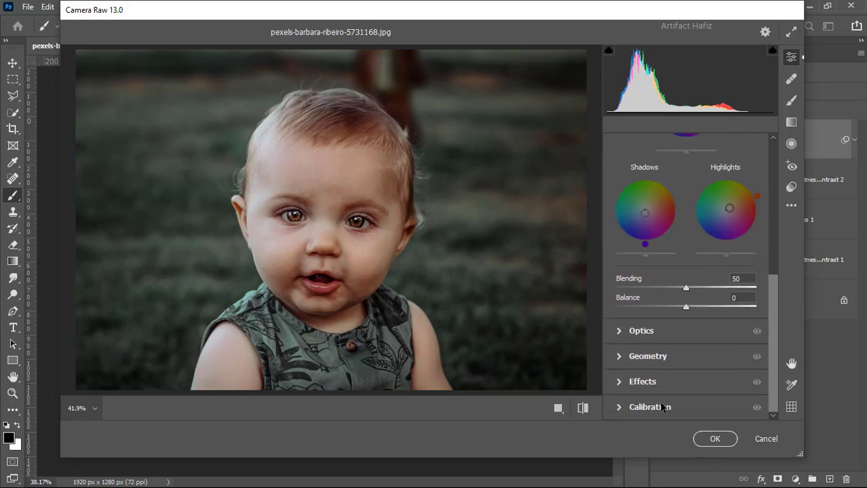
pyautogui.click(620, 382)
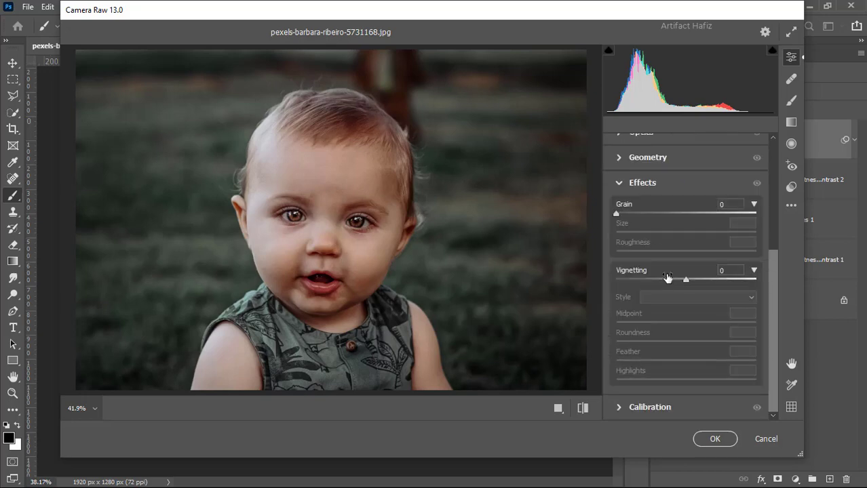
pyautogui.moveTo(683, 282); pyautogui.dragTo(690, 282)
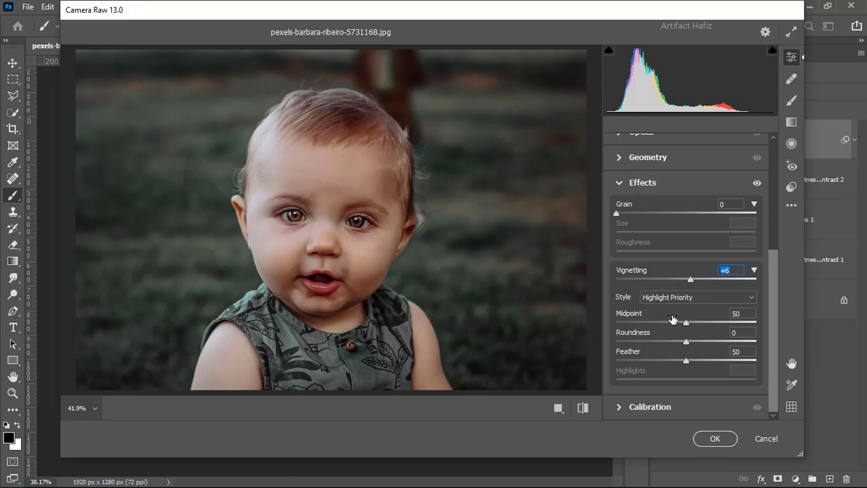
# - Set the Calibration saturation to Red Primary +4, Green Primary -8 and Blue Primary +4, and apply the Camera Raw Filter
pyautogui.click(620, 406)
pyautogui.moveTo(685, 293); pyautogui.dragTo(681, 293)
pyautogui.moveTo(685, 354); pyautogui.dragTo(681, 352)
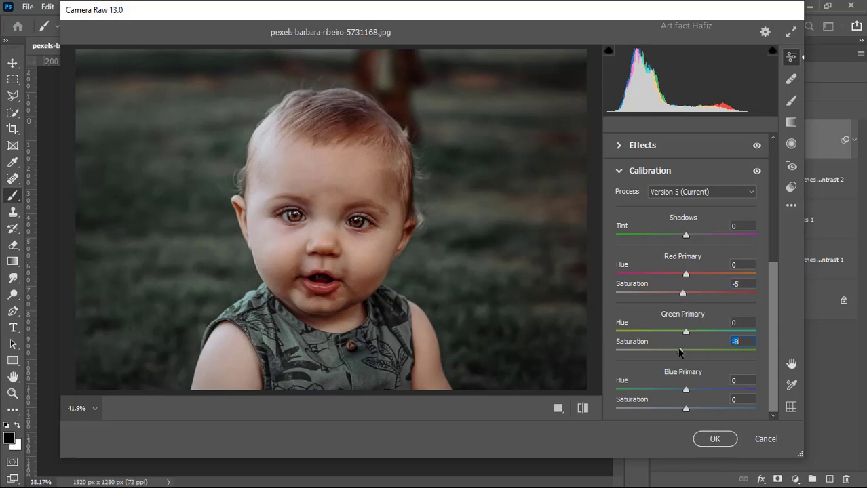
pyautogui.moveTo(683, 295); pyautogui.dragTo(689, 294)
pyautogui.moveTo(686, 409); pyautogui.dragTo(690, 408)
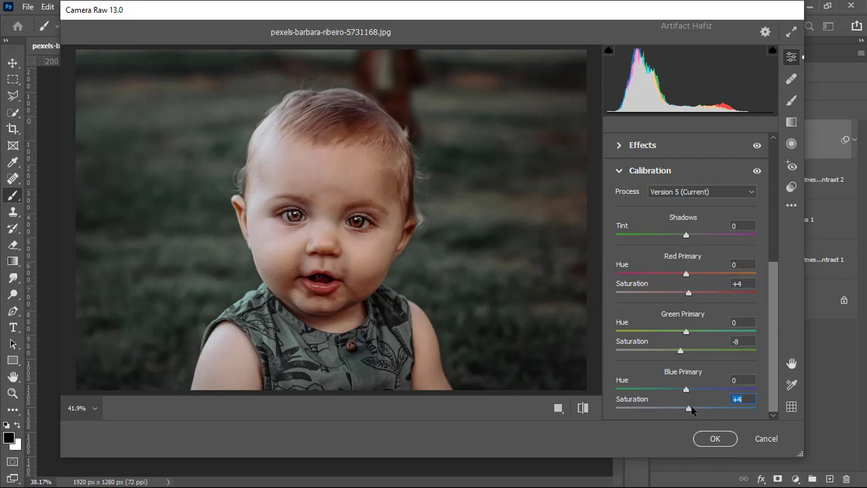
pyautogui.click(704, 441)
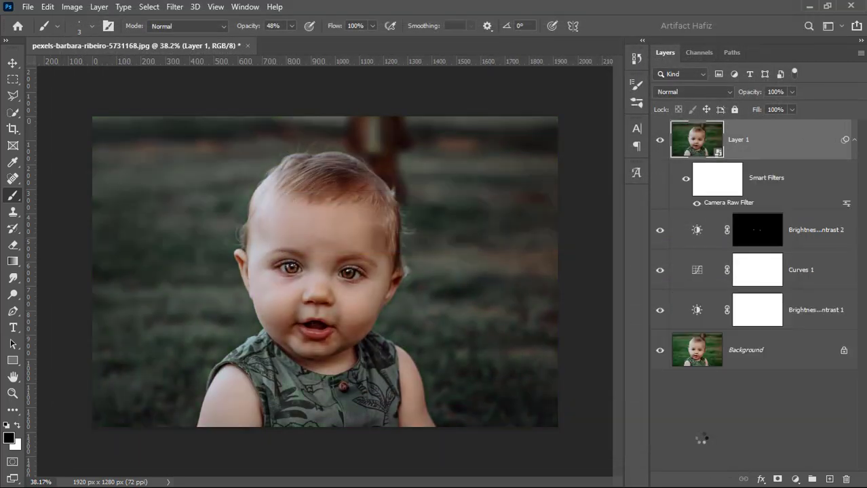
# - Compare the graded portrait with the original by toggling the visibility of Layer 1, and of all layers above the Background
pyautogui.click(661, 139)
pyautogui.click(661, 139)
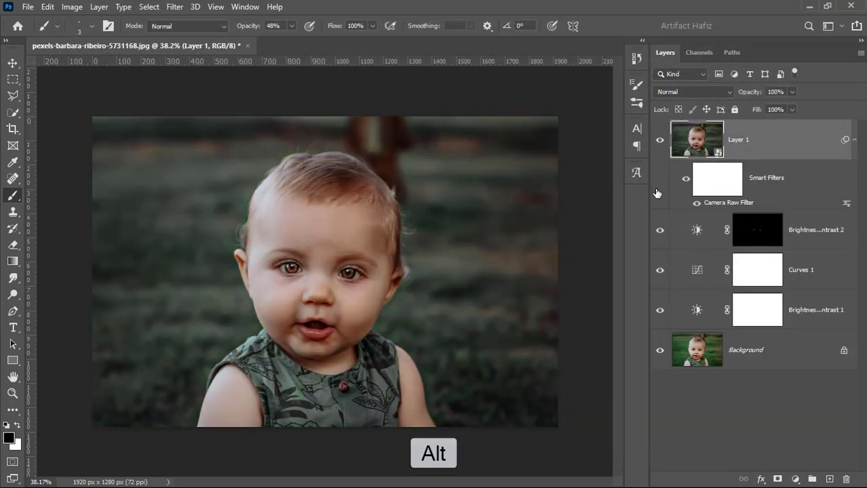
pyautogui.keyDown('alt'); pyautogui.click(660, 351); pyautogui.keyUp('alt')
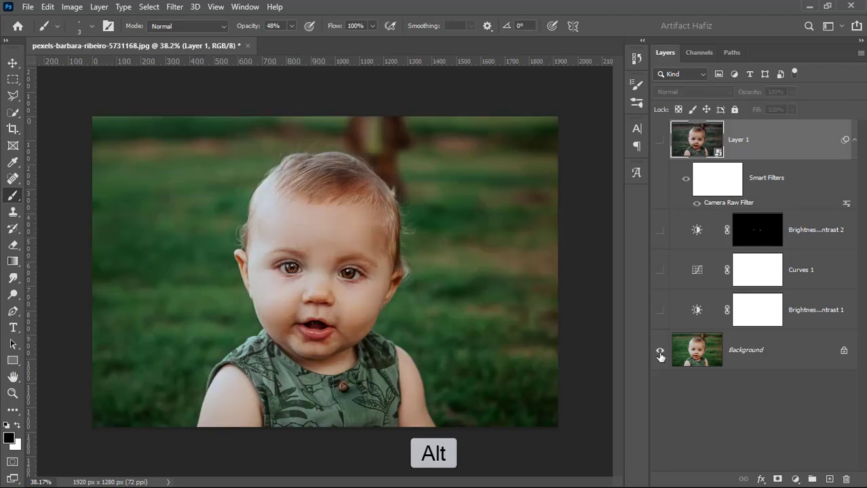
pyautogui.keyDown('alt'); pyautogui.click(660, 352); pyautogui.keyUp('alt')
pyautogui.keyDown('alt'); pyautogui.click(660, 353); pyautogui.keyUp('alt')
pyautogui.keyDown('alt'); pyautogui.click(660, 353); pyautogui.keyUp('alt')
pyautogui.keyDown('alt'); pyautogui.click(660, 352); pyautogui.keyUp('alt')
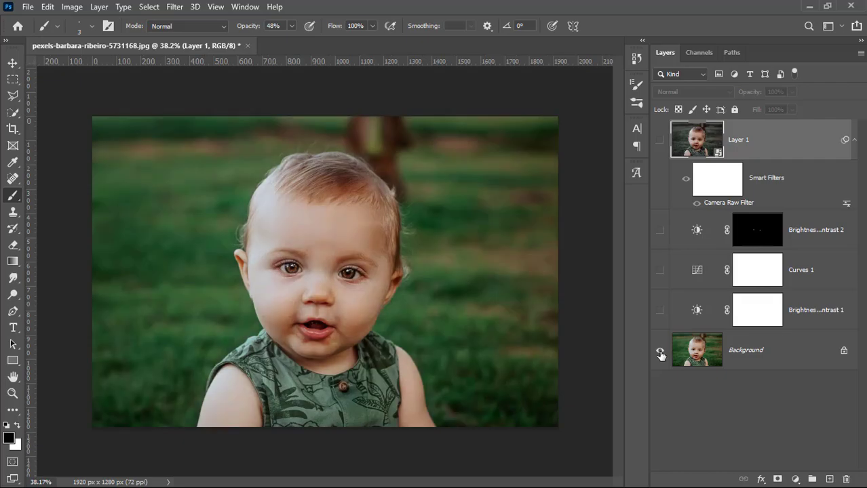
pyautogui.keyDown('alt'); pyautogui.click(660, 353); pyautogui.keyUp('alt')
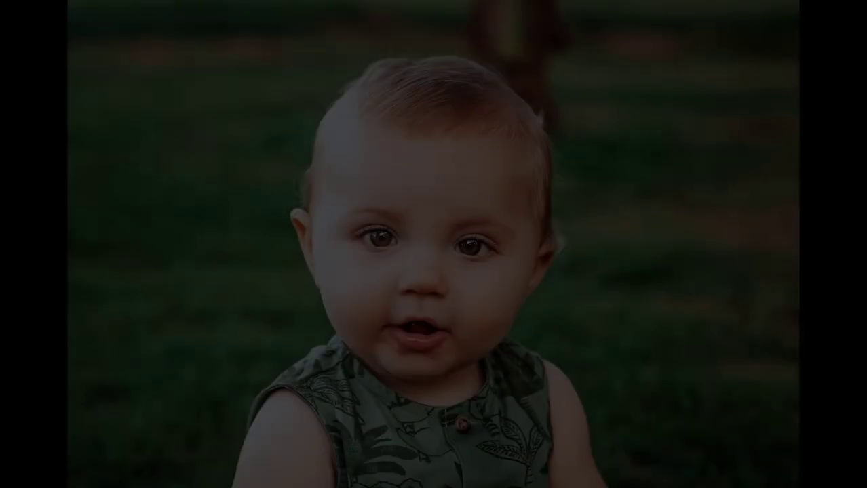